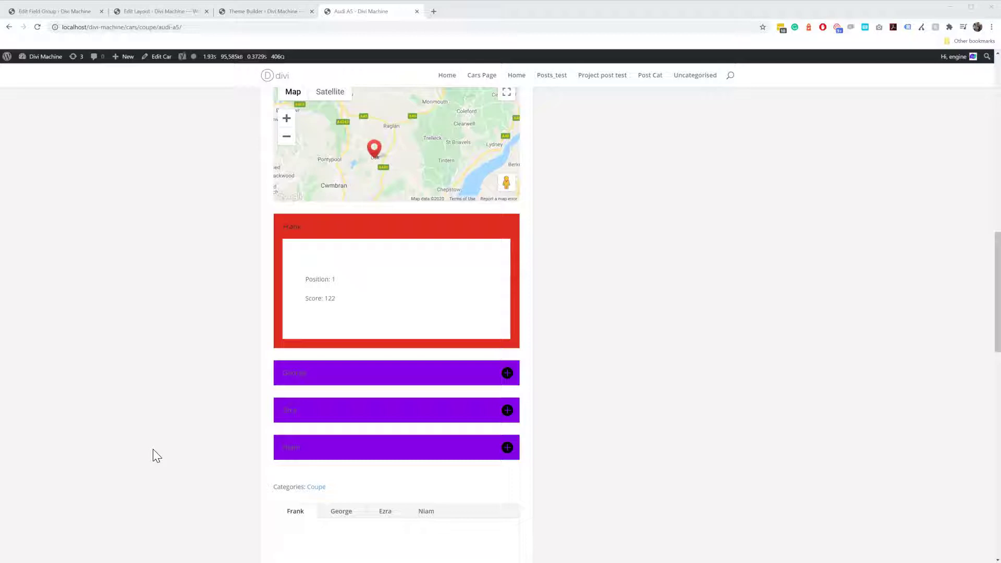
Keep the ACF Repeater field's type as Repeater and review its Name, Position and Score sub fields
left_click(33, 14)
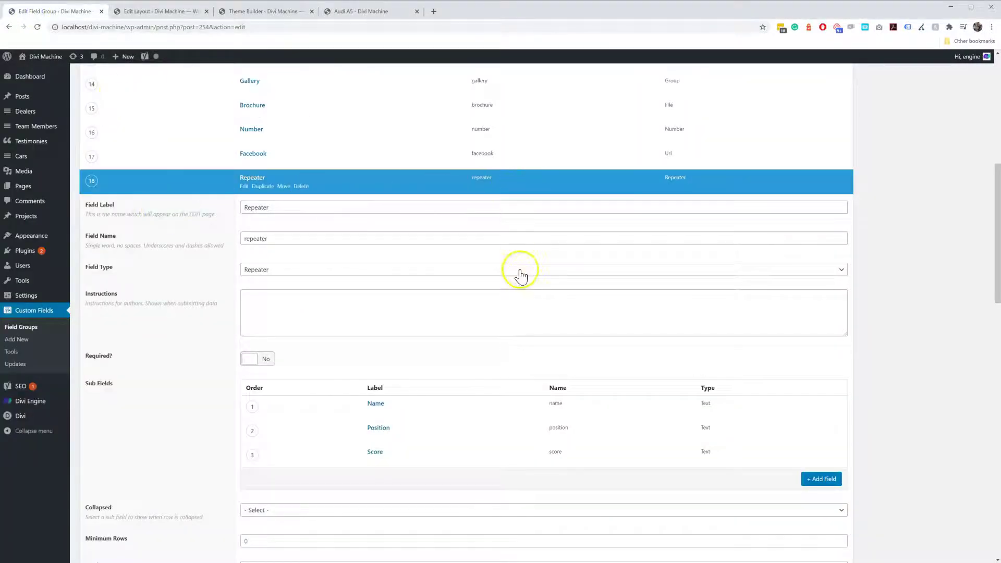
left_click(270, 270)
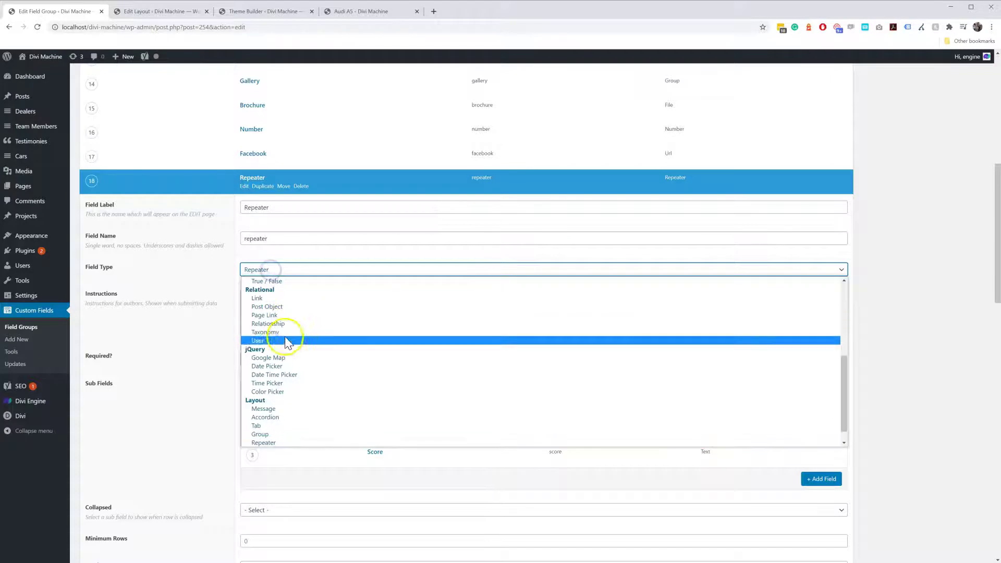
left_click(293, 442)
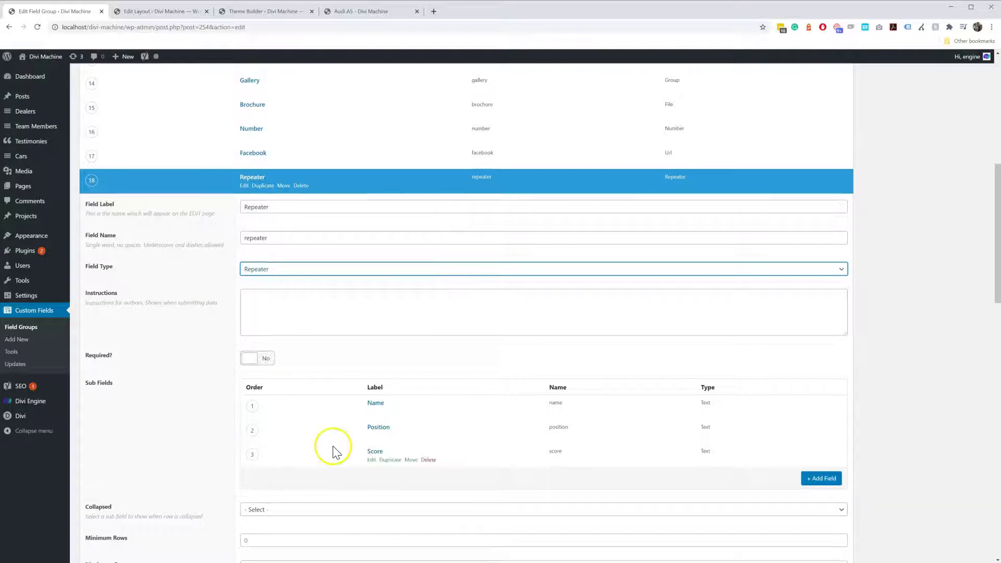
scroll(334, 443, "down", 2)
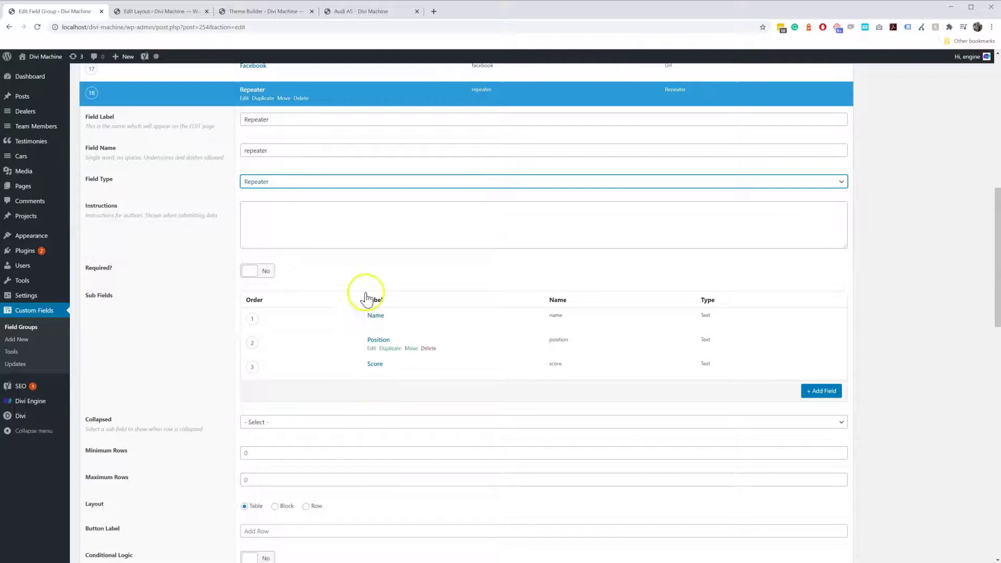
Open the Audi A5 car's edit page in a new tab and scroll to its Repeater rows
left_click(352, 13)
right_click(162, 56)
left_click(178, 63)
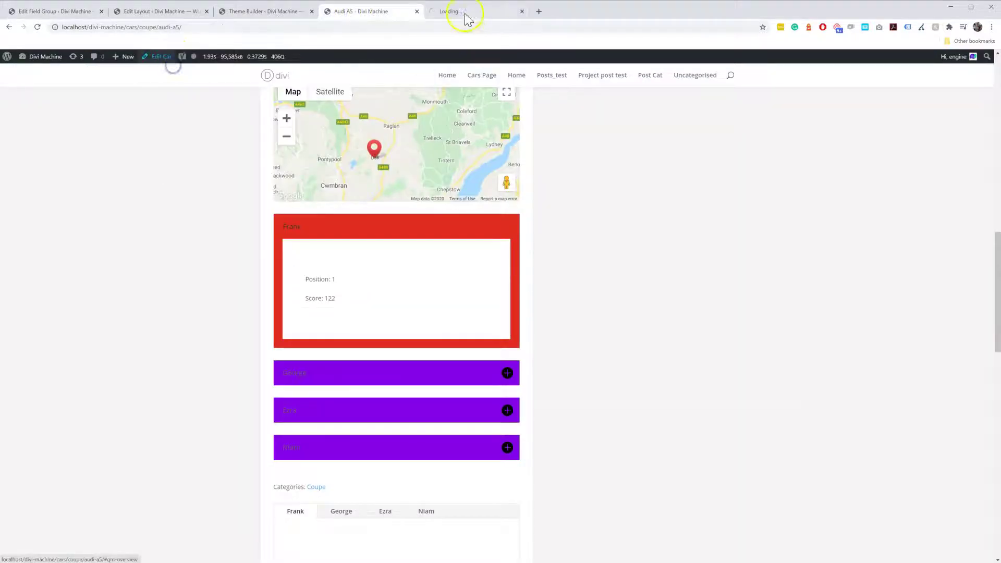
left_click(462, 11)
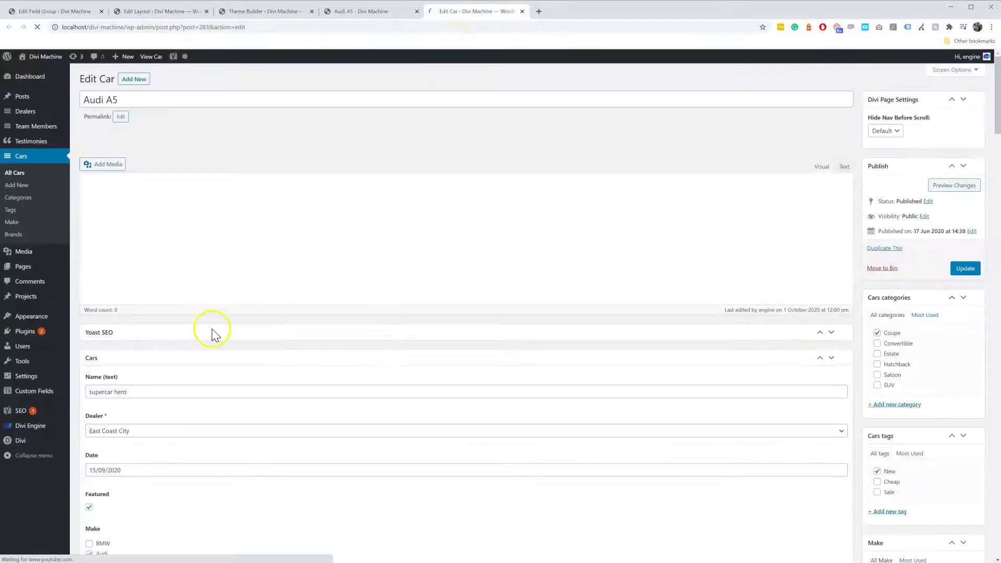
scroll(160, 354, "down", 3)
scroll(162, 361, "down", 20)
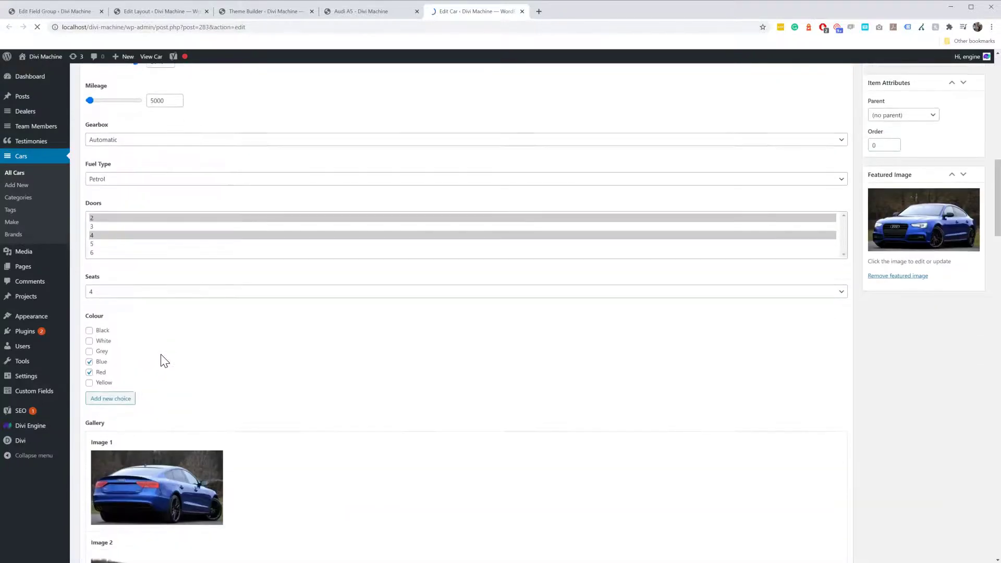
scroll(161, 361, "down", 2)
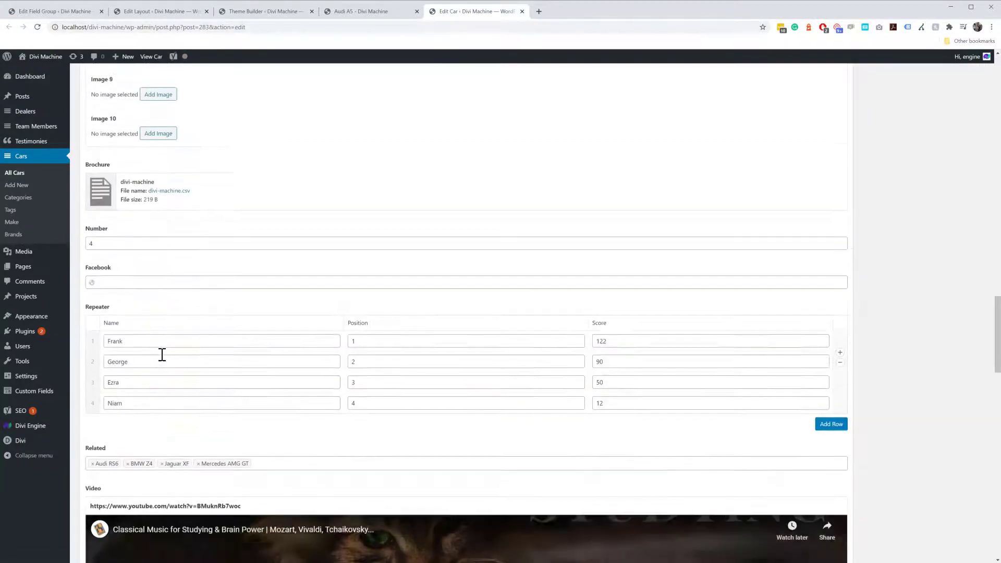
Add a fifth Repeater row, then remove the empty row so only the four remain
left_click(829, 421)
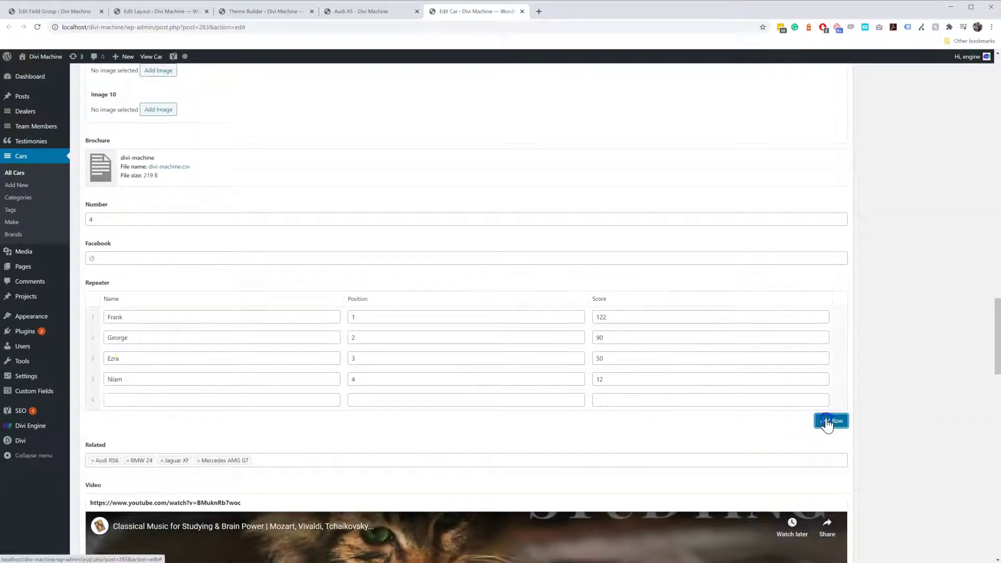
left_click(163, 400)
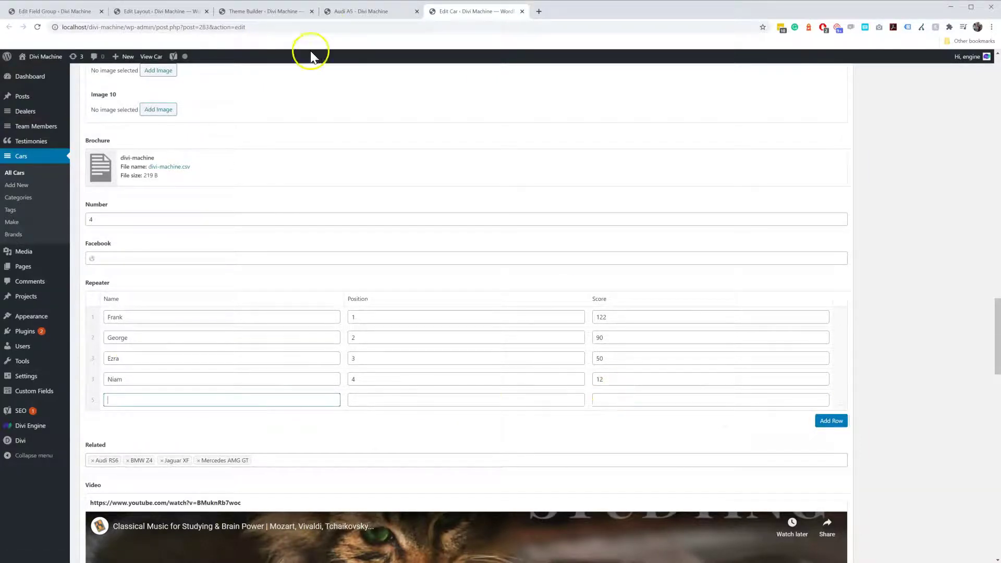
left_click(58, 15)
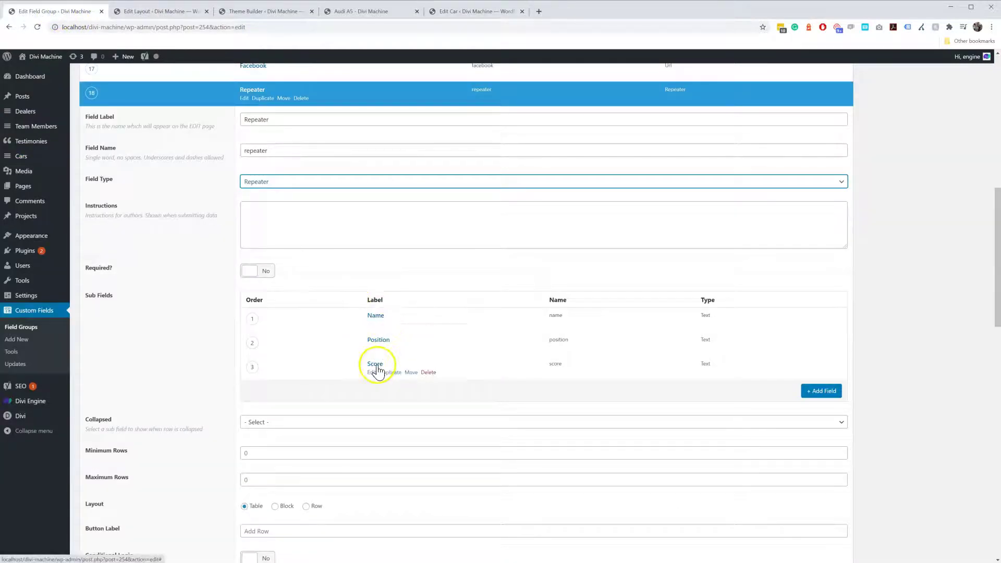
left_click(474, 13)
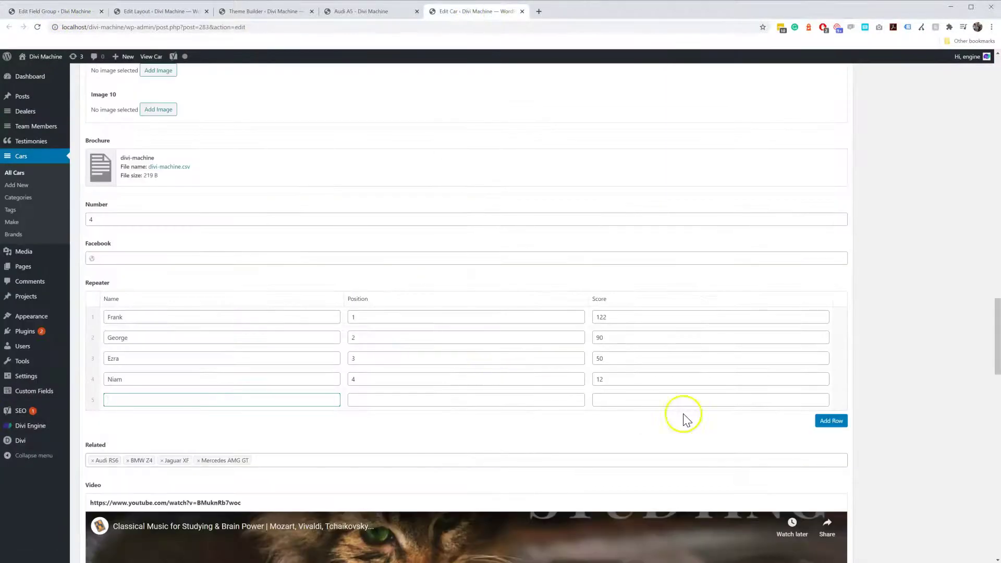
left_click(839, 400)
left_click(845, 387)
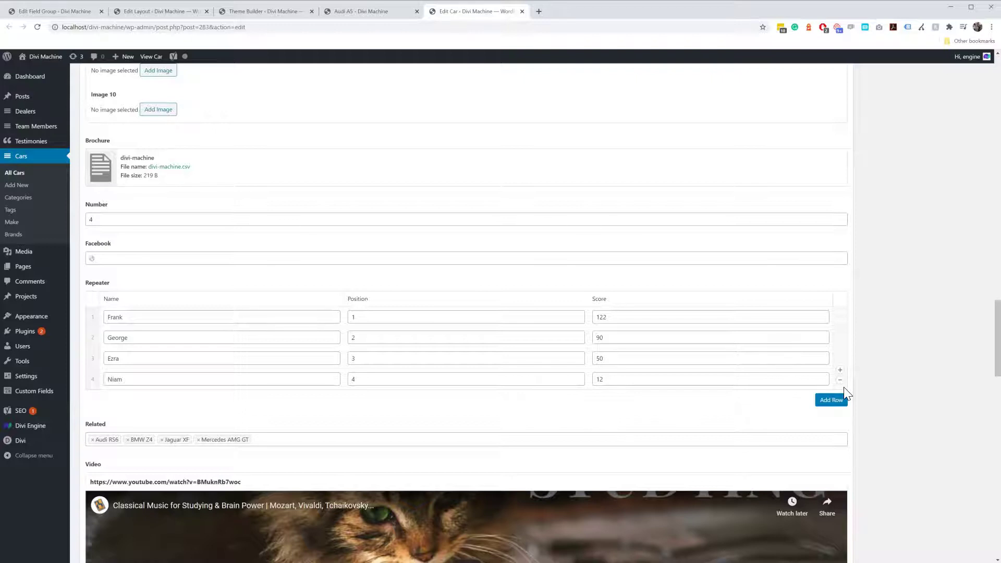
left_click(440, 355)
On the Audi A5 car page, expand George's, Ezra's and Niam's accordion entries
left_click(357, 13)
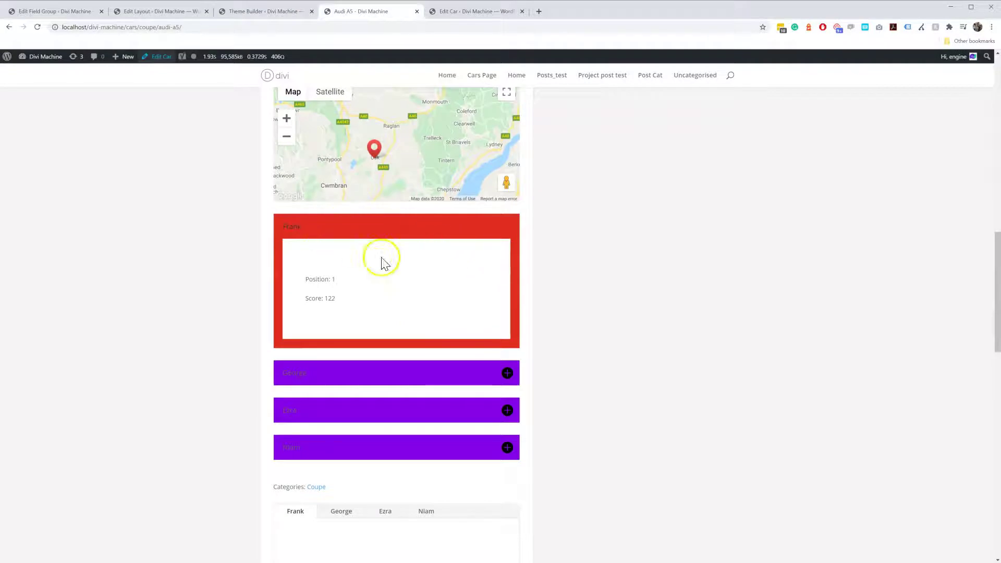
left_click(506, 372)
left_click(507, 410)
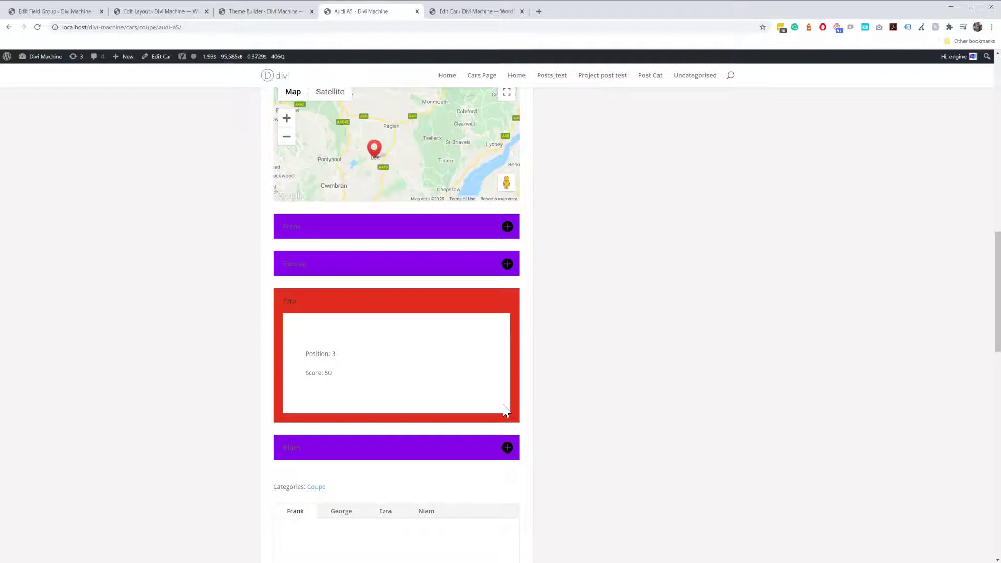
left_click(506, 447)
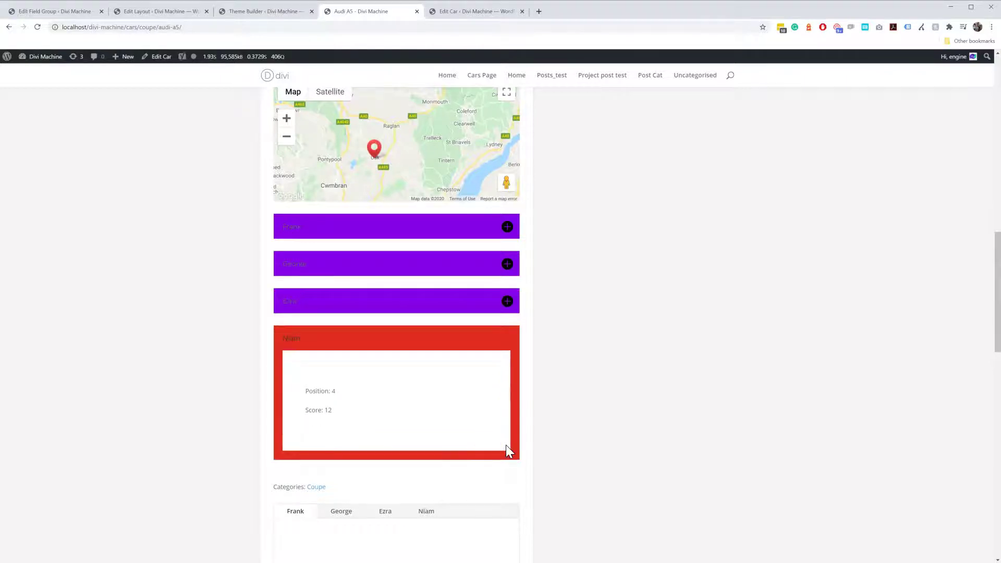
Show George's, Ezra's and Niam's details in the tabs, then return to the layout editor
scroll(496, 443, "down", 3)
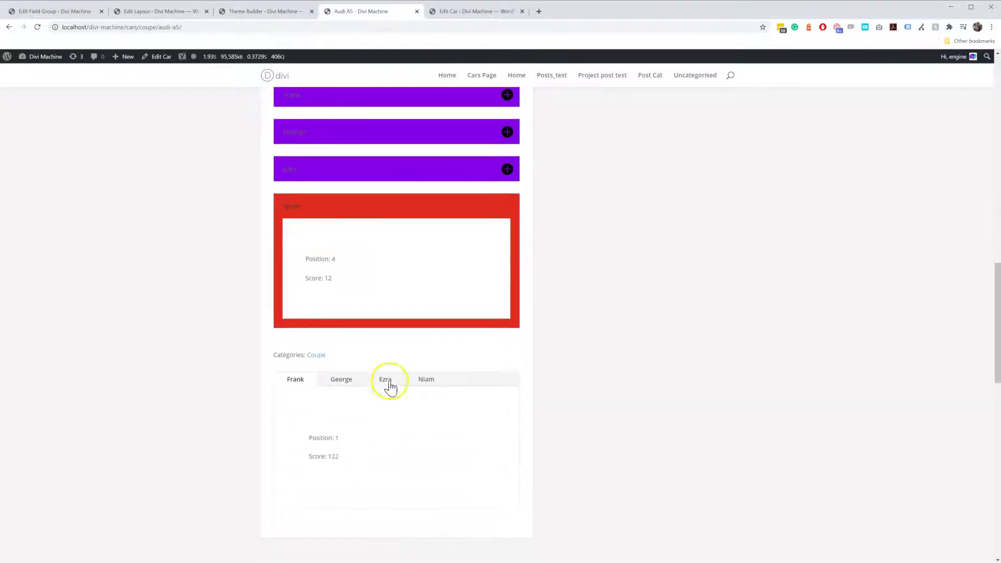
left_click(346, 385)
left_click(382, 383)
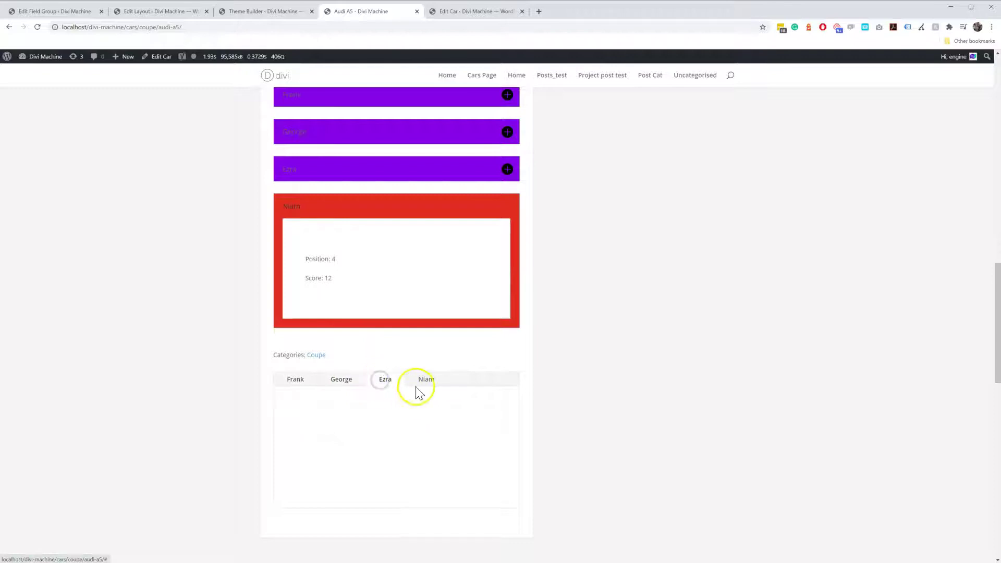
left_click(425, 386)
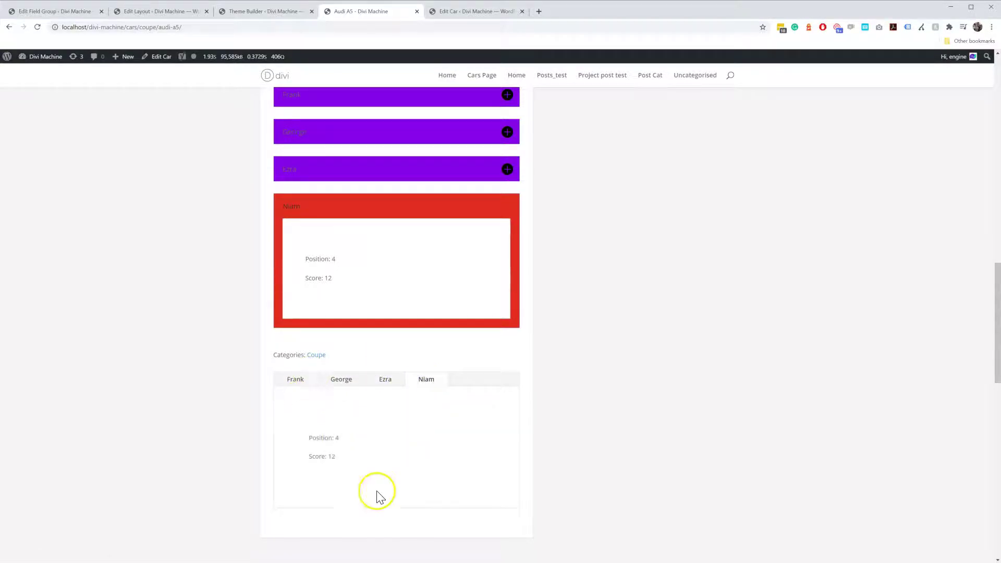
scroll(380, 470, "up", 4)
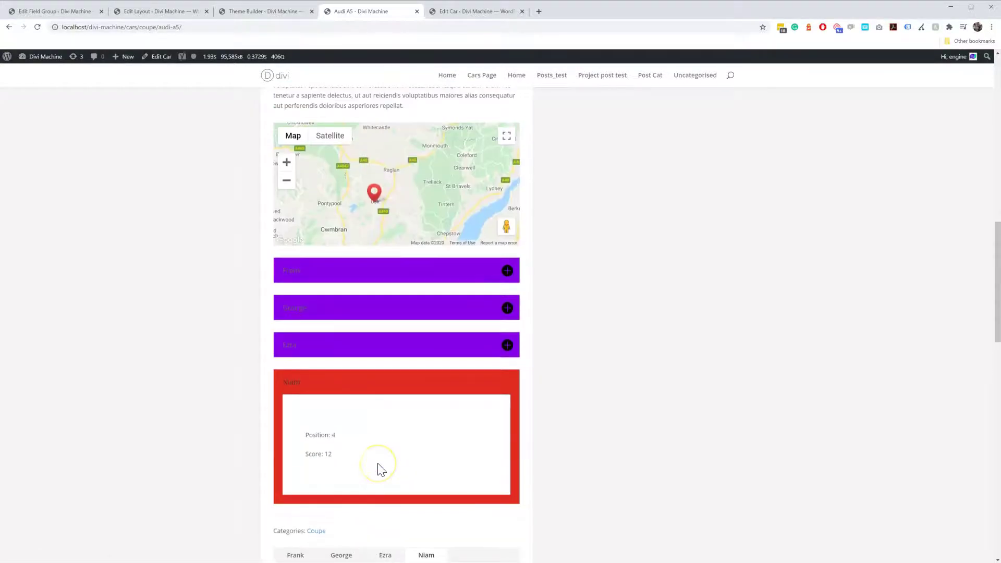
scroll(380, 465, "down", 4)
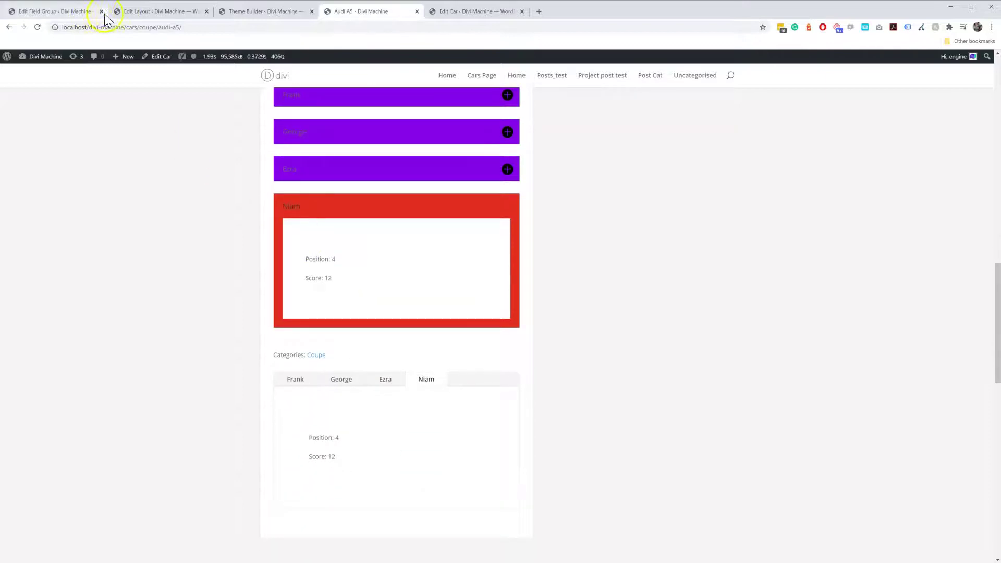
left_click(137, 11)
Drag the Repeater/Table/Tabs settings to the centre and list the Repeater Type choices under Main Options
left_click(267, 13)
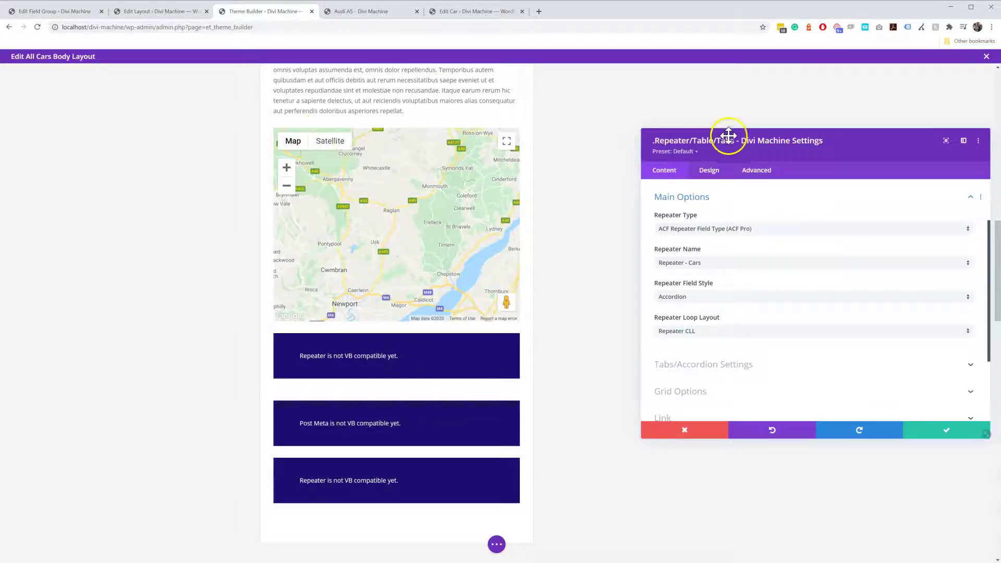
left_click_drag(727, 139, 496, 163)
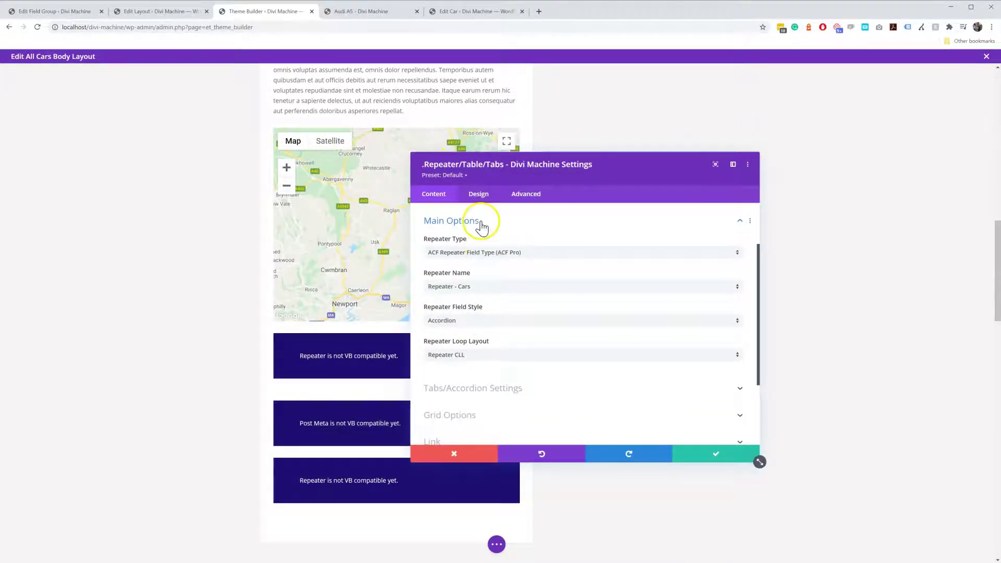
scroll(491, 312, "up", 2)
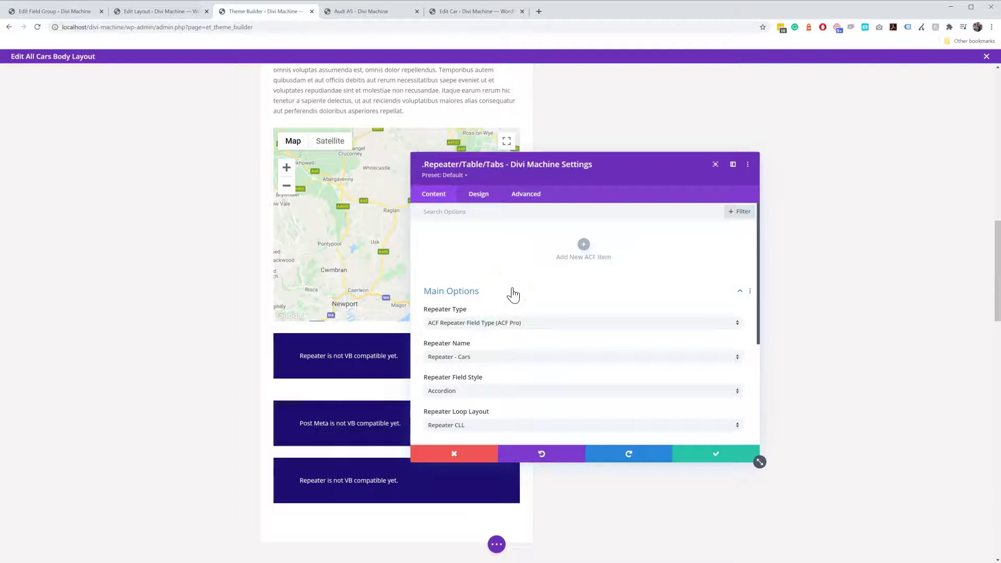
left_click(534, 295)
left_click(507, 323)
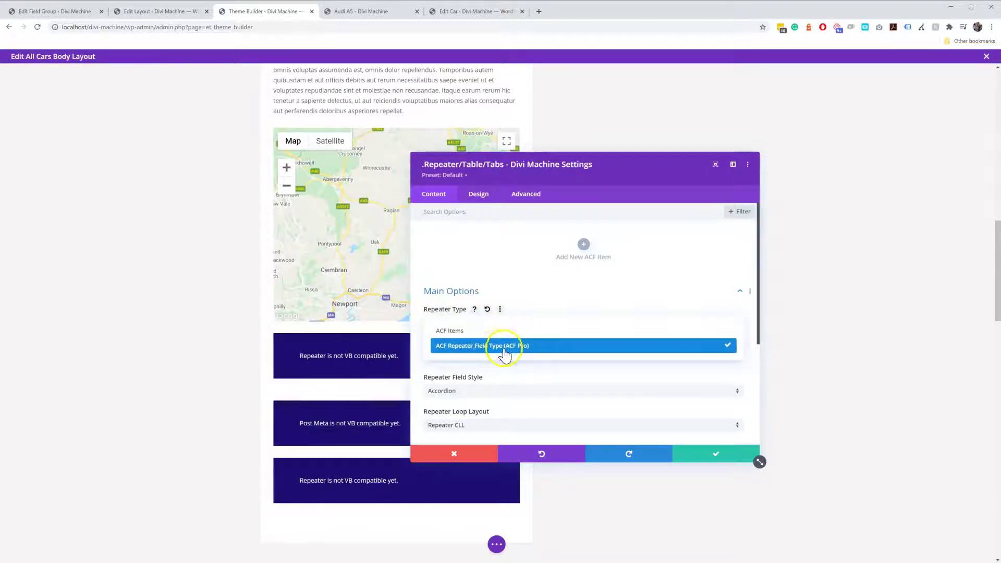
Keep ACF Repeater Field Type and set Repeater Name to Repeater - Cars
left_click(476, 352)
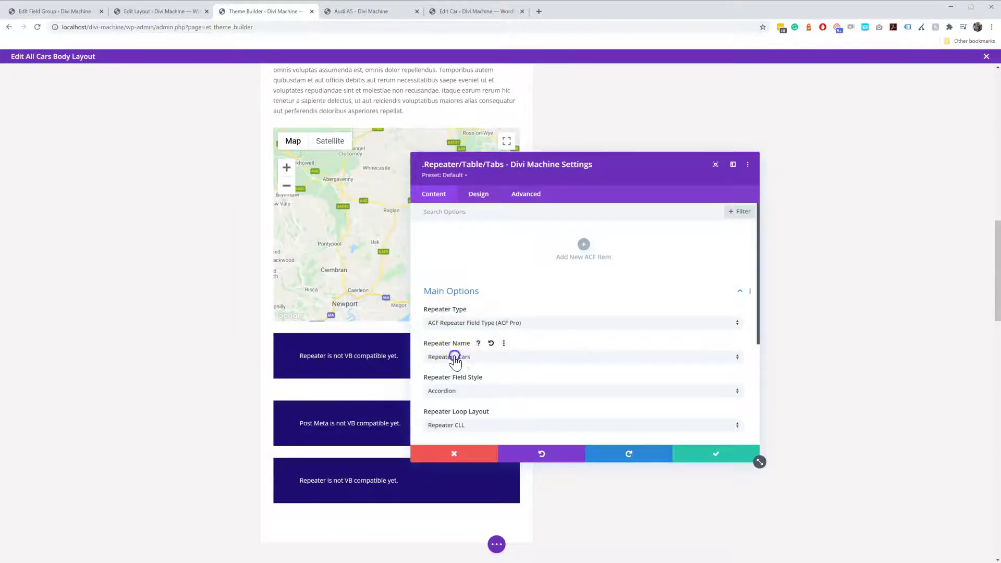
left_click(455, 357)
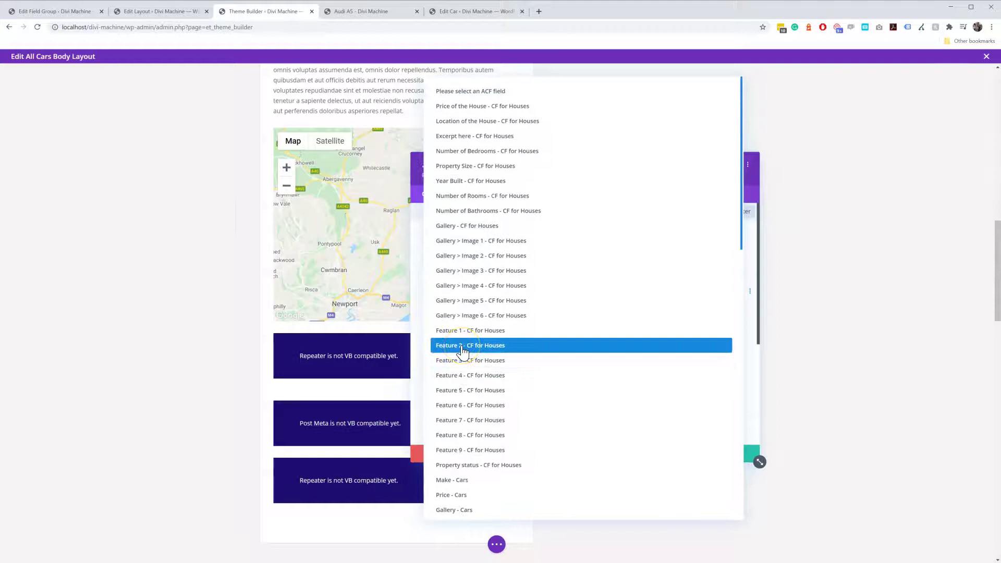
scroll(459, 347, "down", 9)
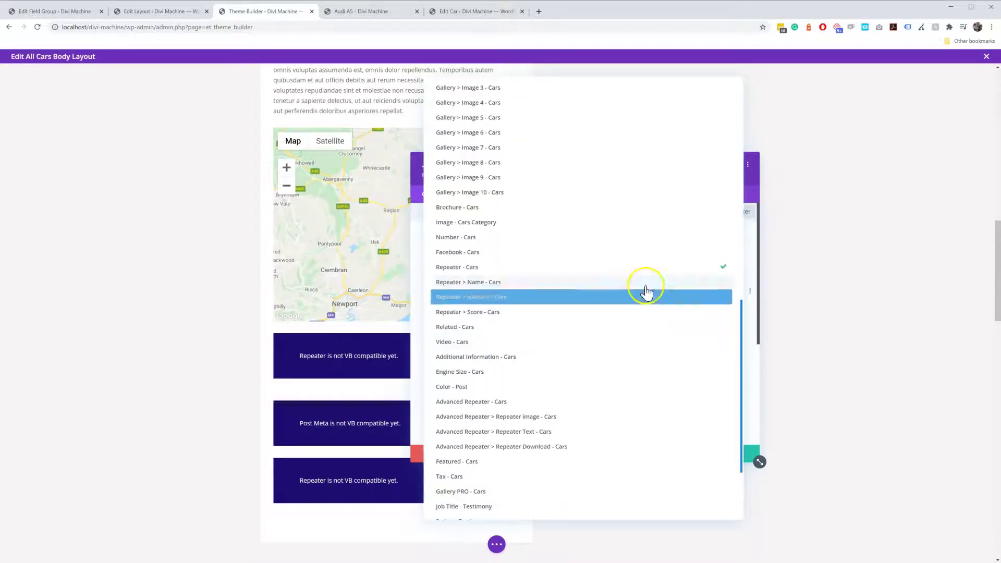
left_click(726, 276)
left_click(711, 266)
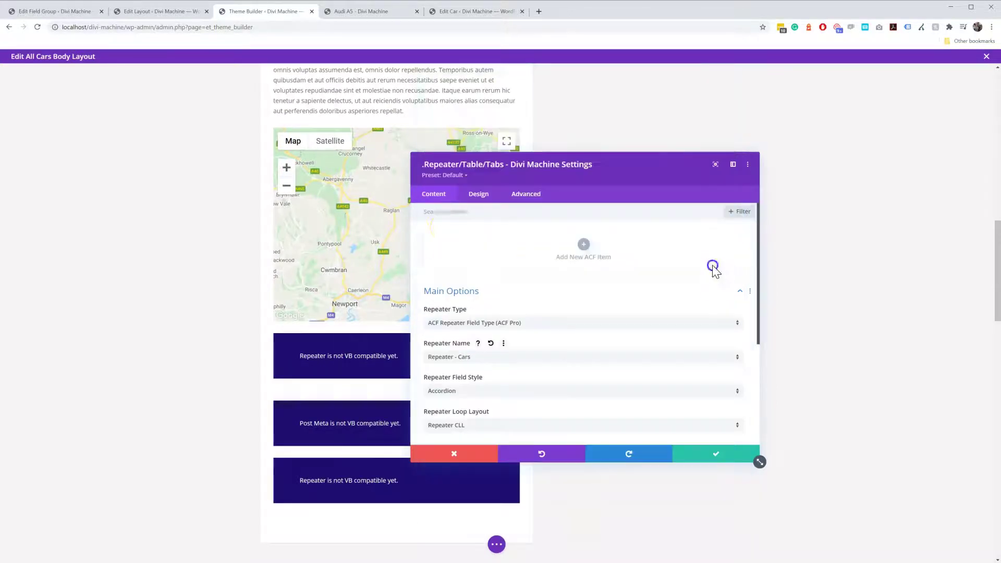
Check the Repeater's sub fields in ACF, then return and list the Repeater Field Style options
left_click(26, 12)
scroll(151, 193, "up", 3)
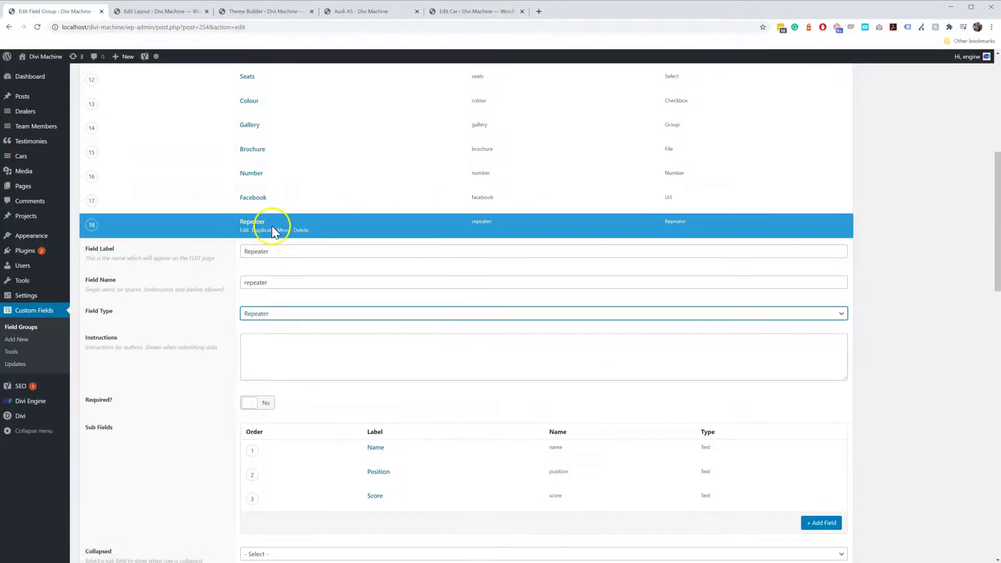
left_click(272, 11)
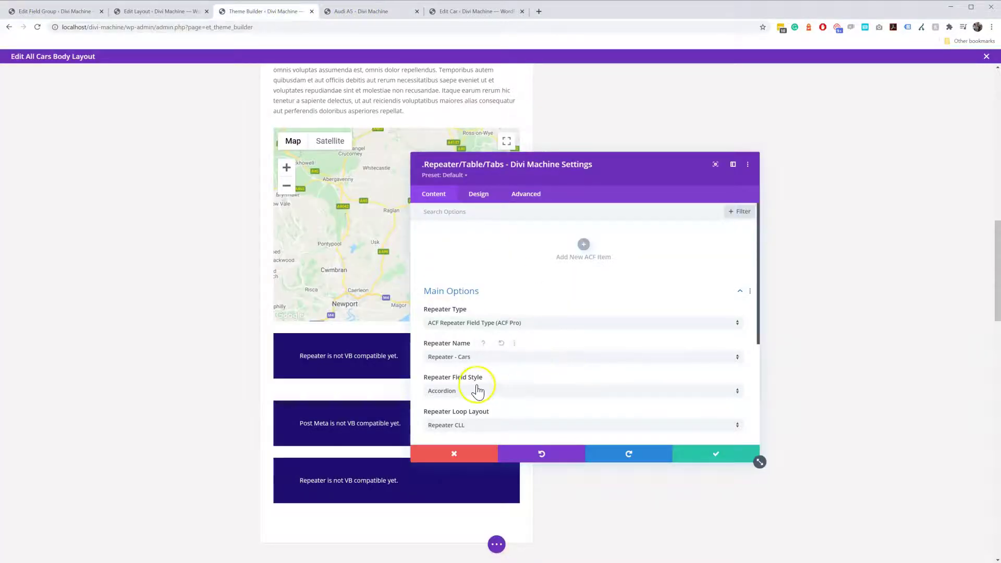
scroll(473, 384, "down", 1)
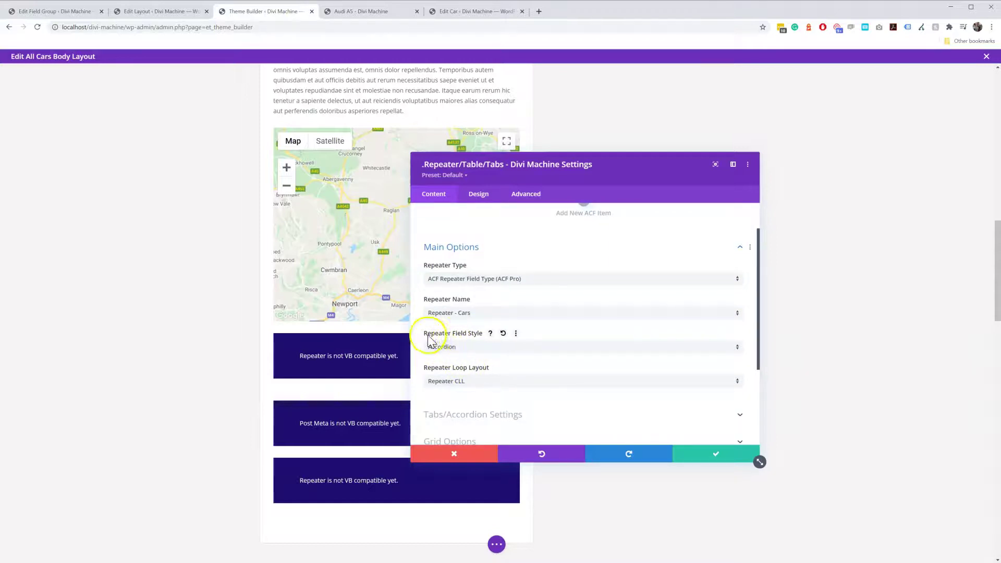
left_click(471, 347)
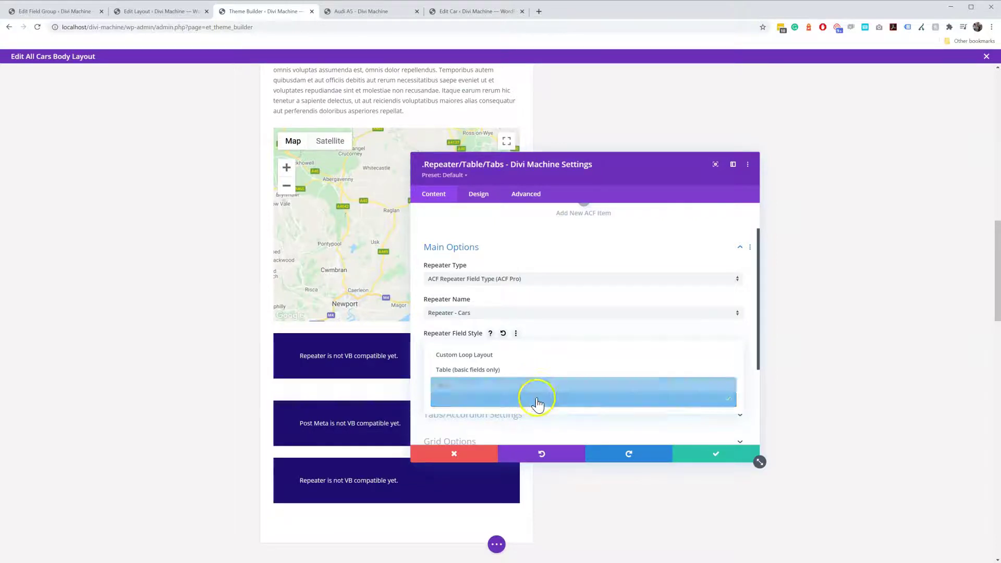
Set Repeater Field Style to Accordion, expand Tabs/Accordion Settings, and view the Audi A5 page
left_click(537, 400)
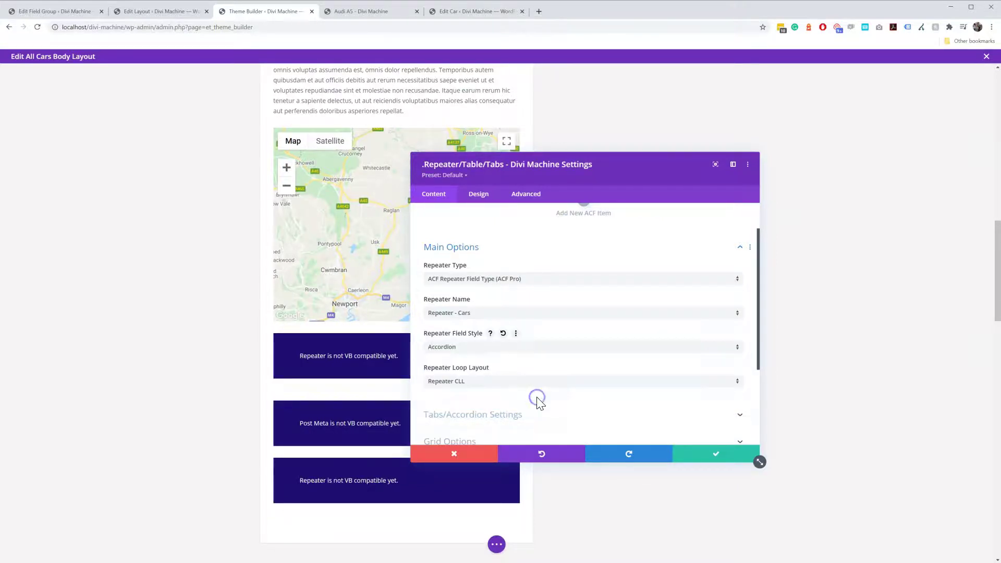
scroll(530, 385, "down", 1)
left_click(528, 381)
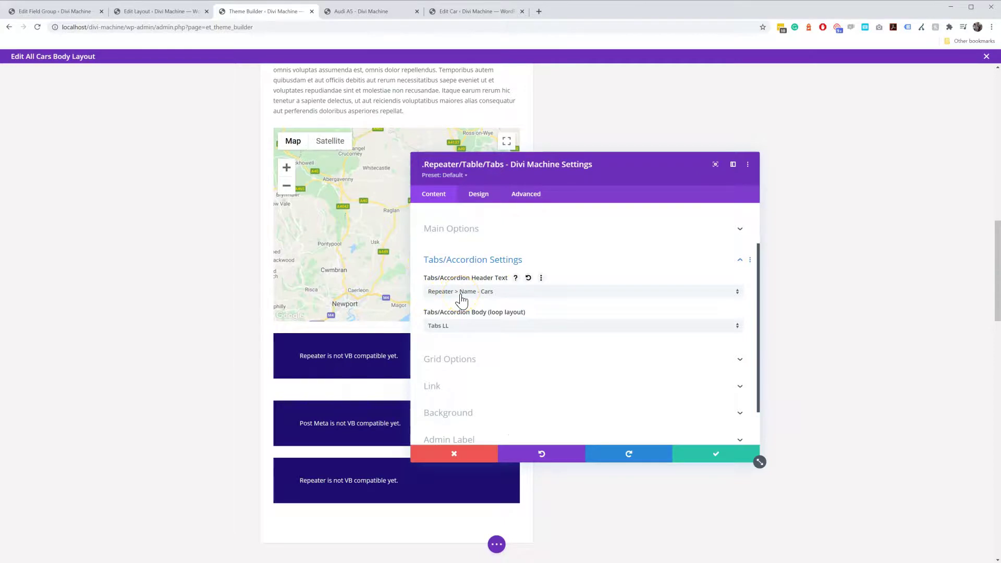
left_click(405, 11)
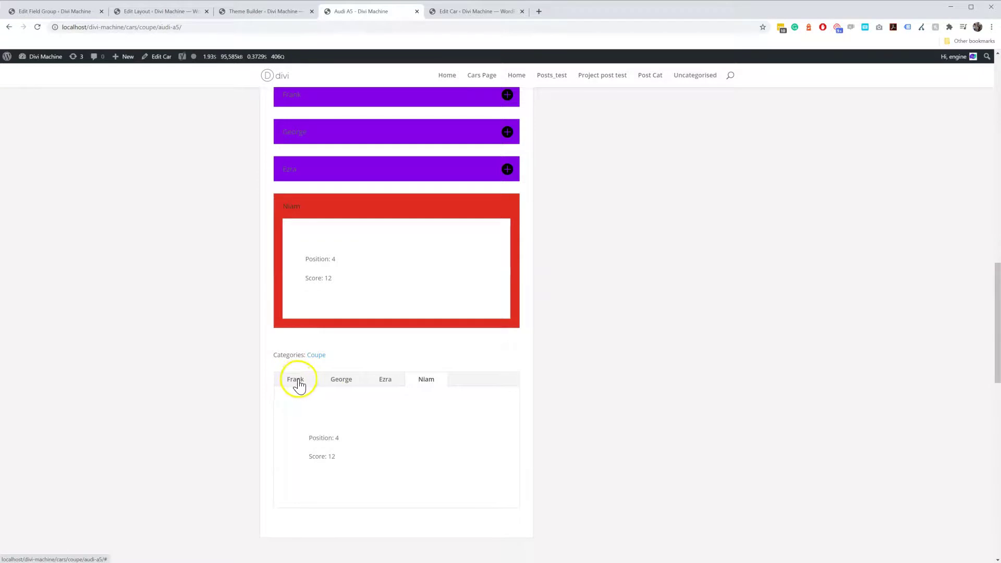
Expand the first accordion row on the Audi A5 page and go back to the layout editor
scroll(291, 223, "up", 2)
left_click(292, 185)
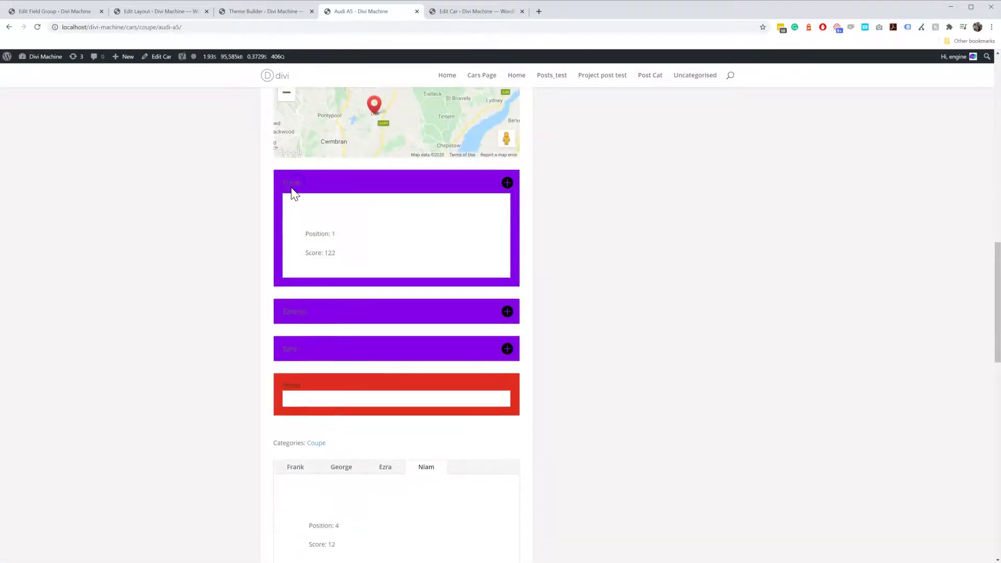
left_click(292, 188)
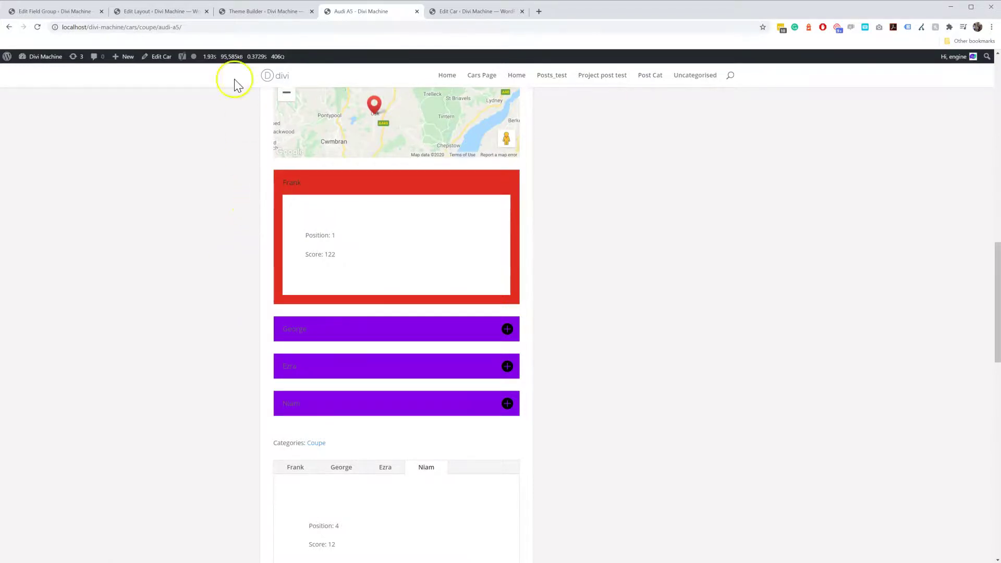
left_click(177, 11)
Set the tabs/accordion header text to the repeater's Name - Cars sub field
left_click(262, 12)
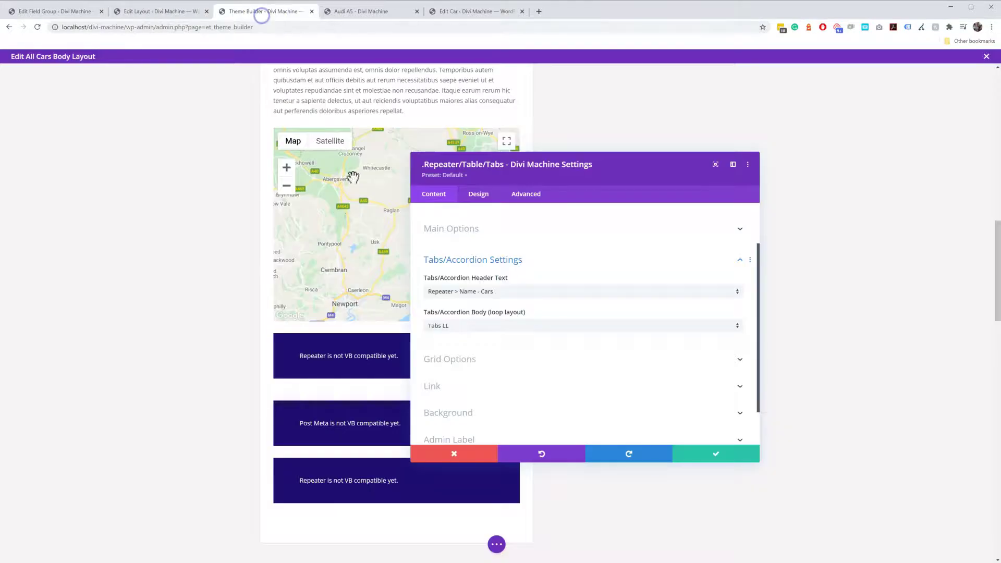
left_click(451, 297)
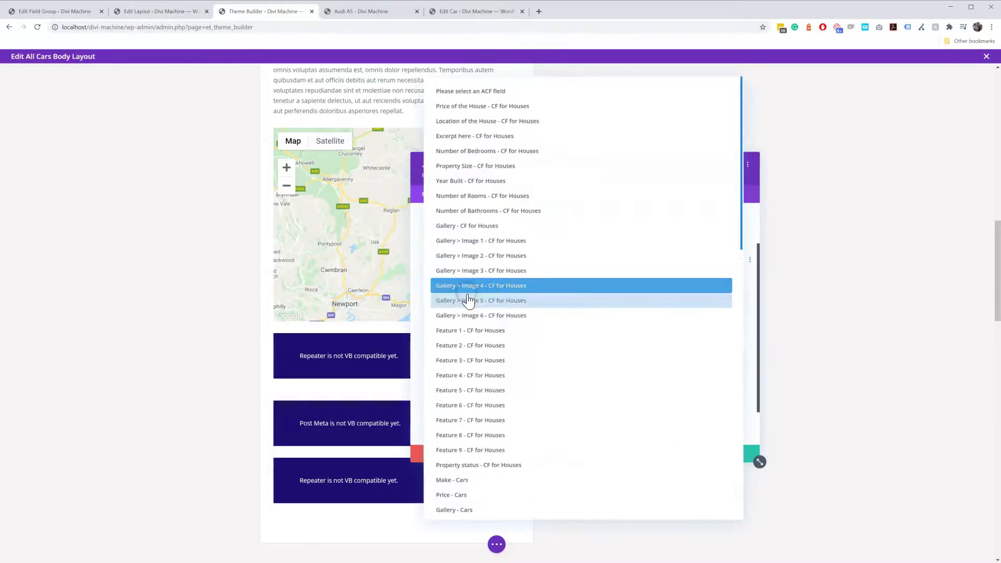
scroll(484, 305, "down", 4)
scroll(484, 307, "down", 6)
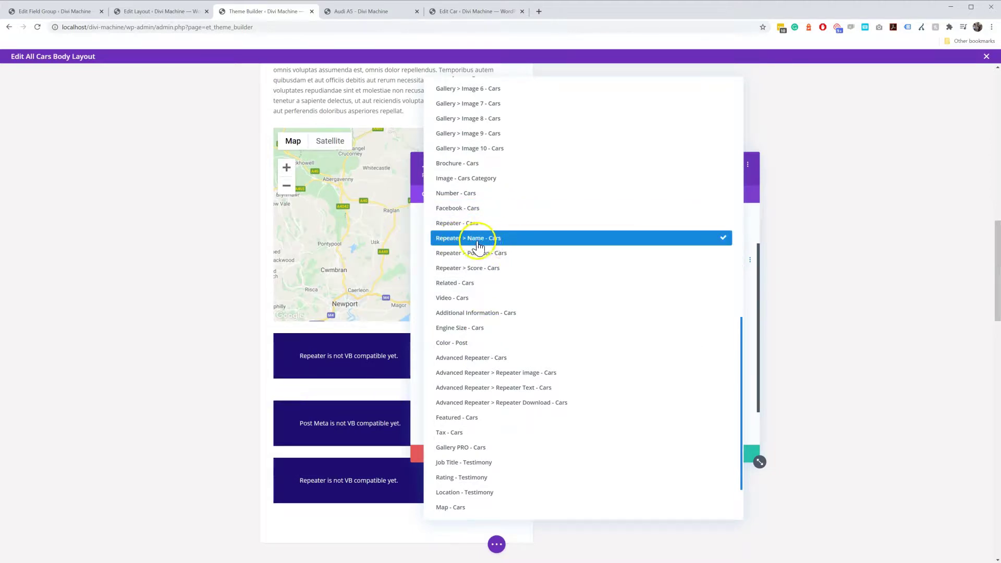
left_click(482, 240)
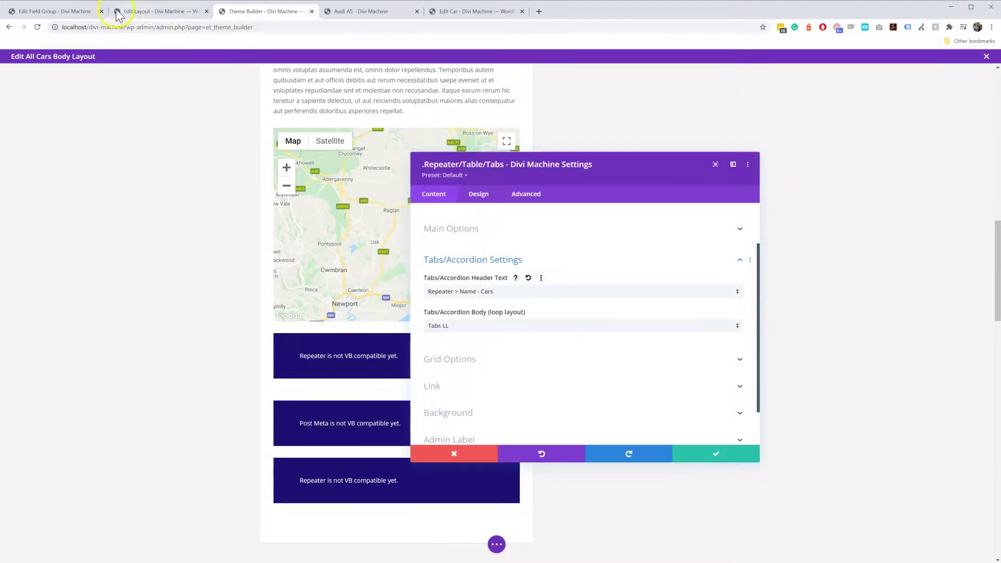
Check the Name sub field label in ACF, then return to the module settings
left_click(56, 11)
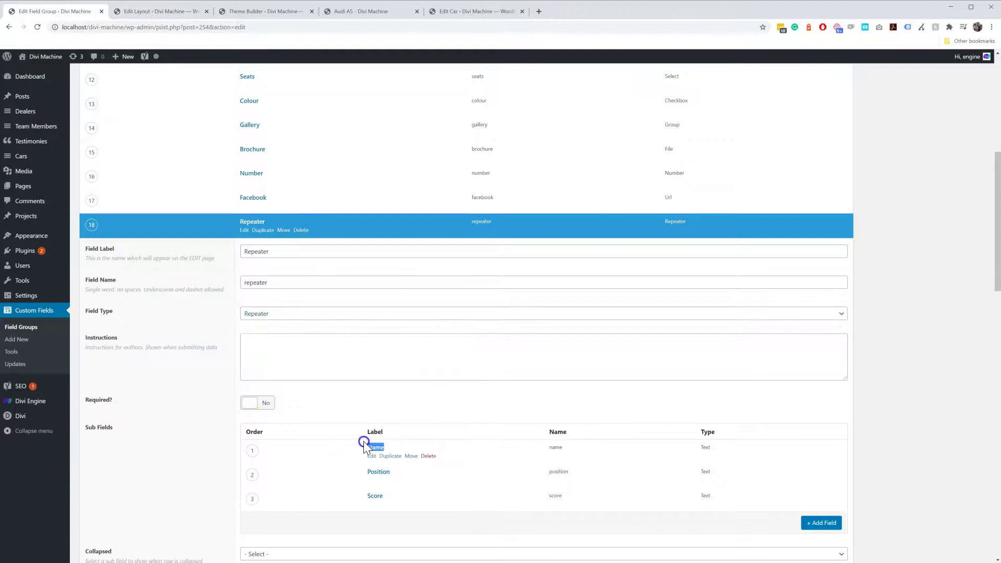
left_click_drag(376, 449, 331, 450)
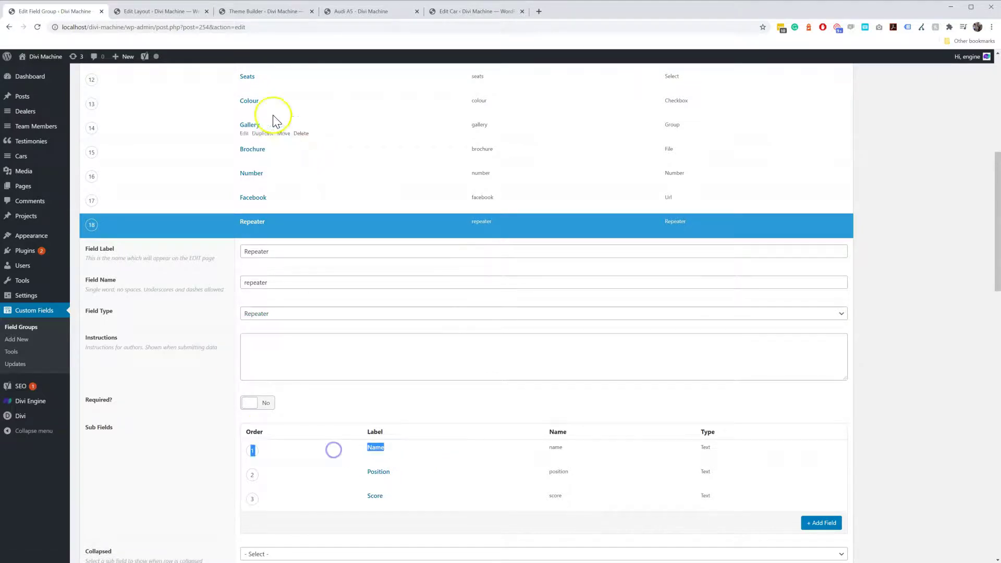
left_click(250, 11)
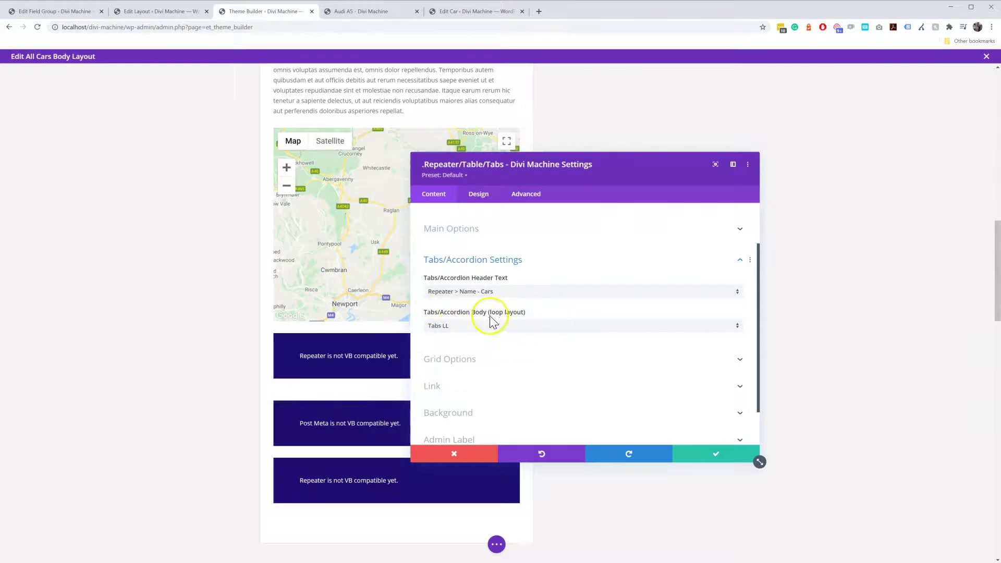
Expand the second accordion entry on the Audi A5 page, then open the Tabs LL layout for editing
left_click(389, 13)
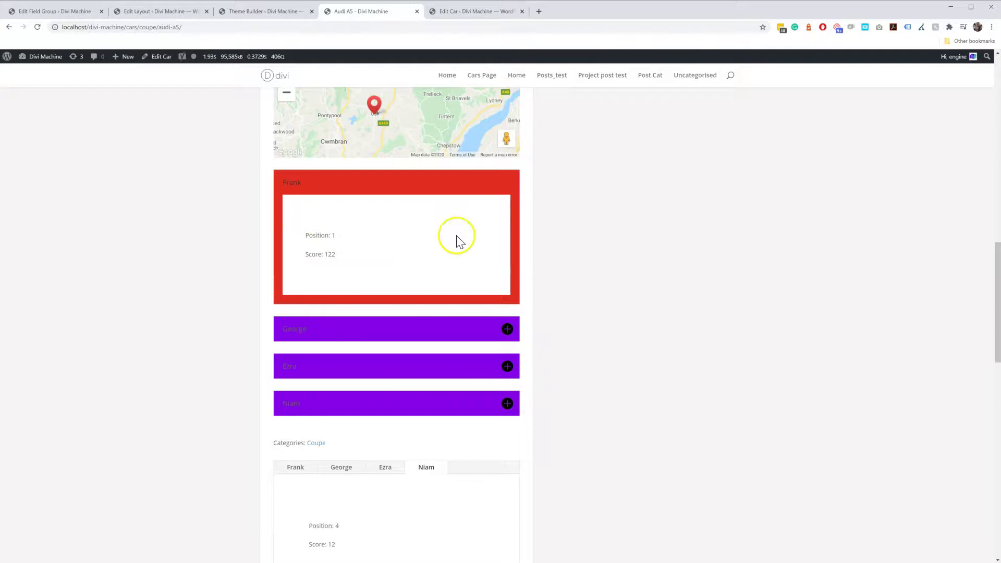
left_click(338, 332)
scroll(342, 386, "down", 3)
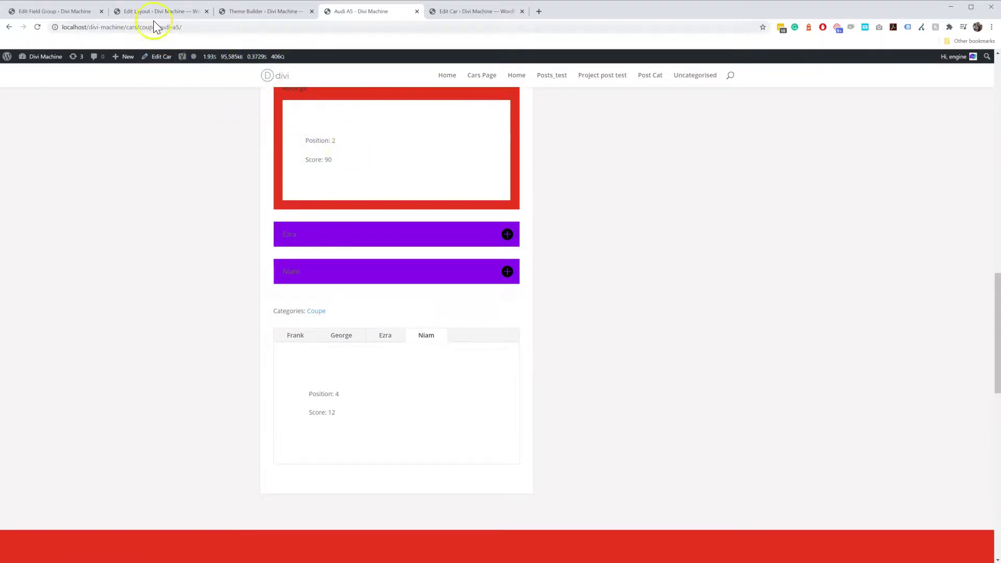
left_click(235, 13)
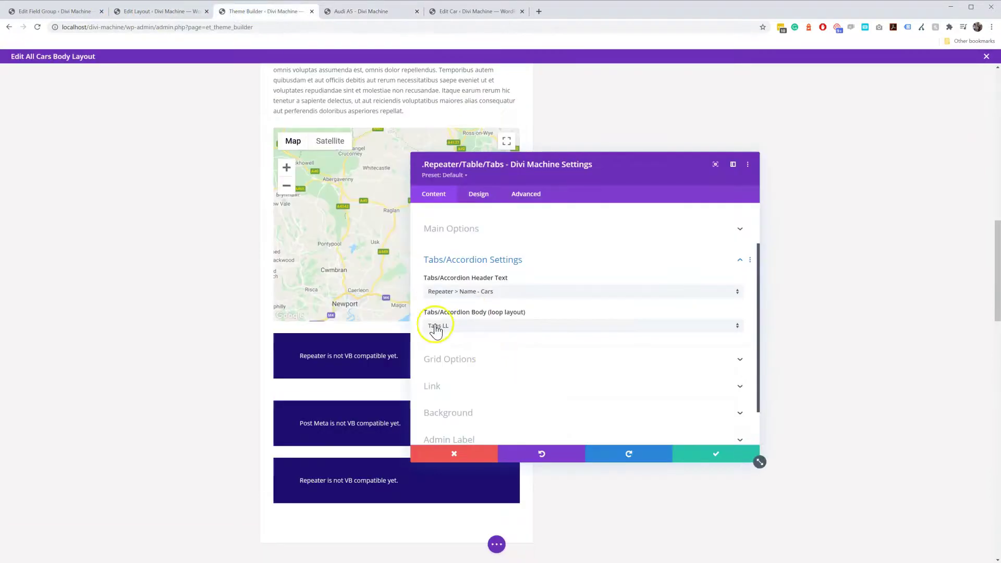
left_click(150, 12)
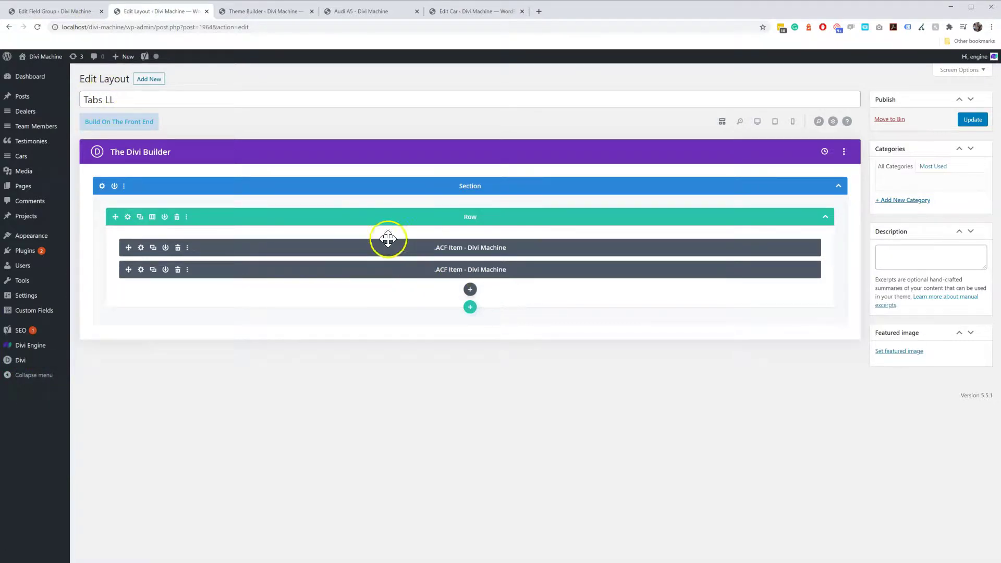
Add an Image module to the Tabs LL layout via an 'ima' module search
left_click(470, 289)
type("ima")
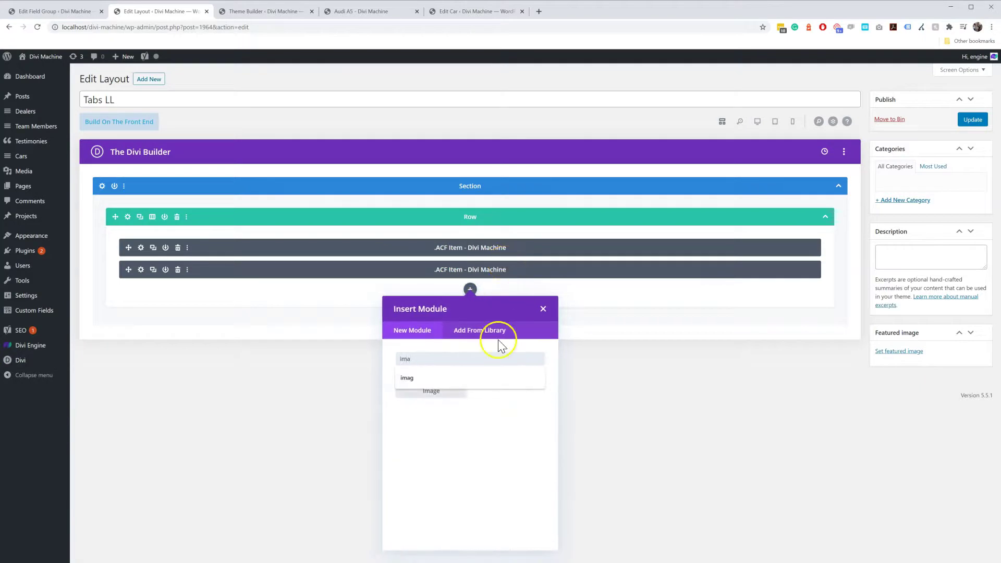
left_click(426, 402)
Give the Image module the woman's portrait from the Media Library, place it above the ACF Items, and save
left_click(715, 264)
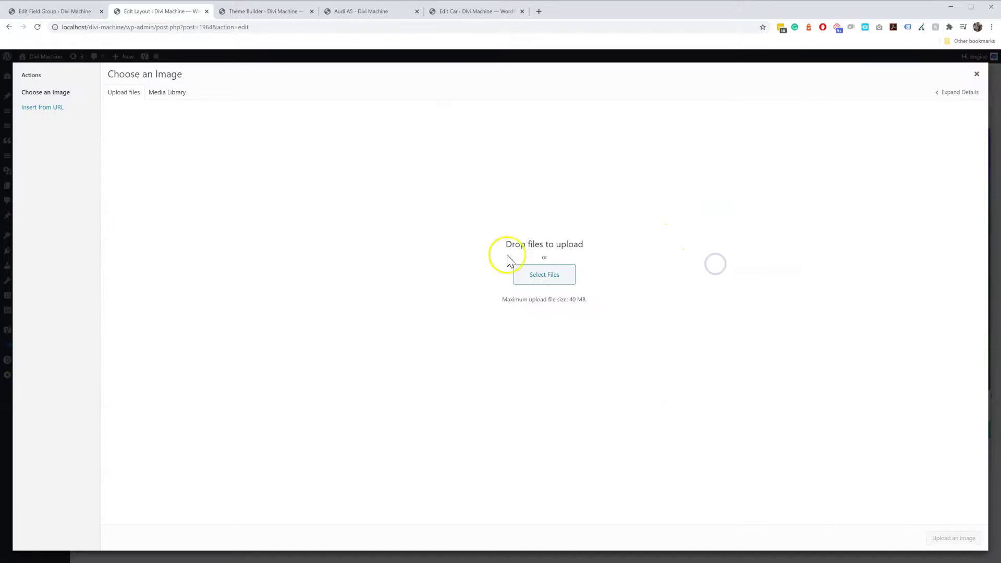
left_click(168, 92)
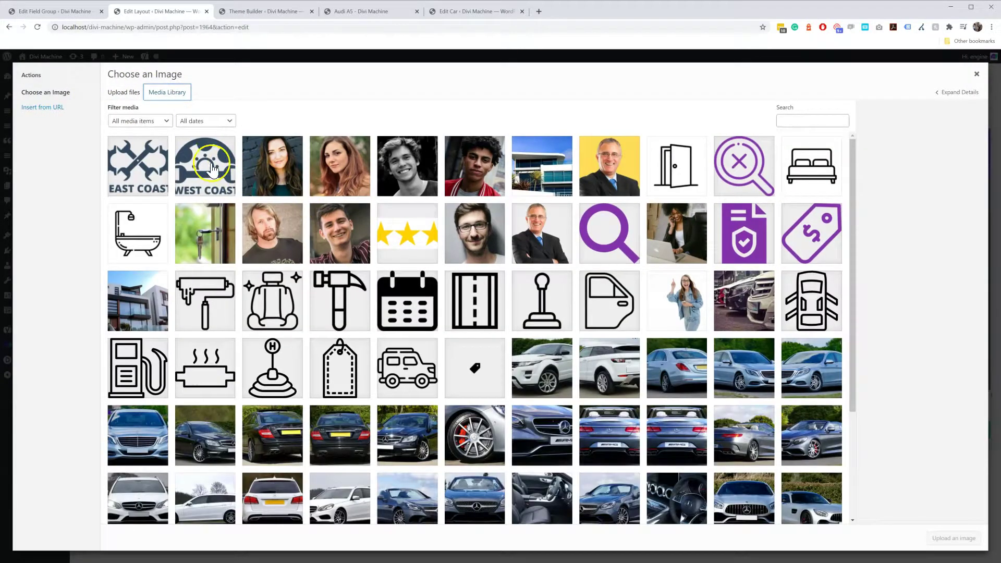
left_click(267, 166)
left_click(953, 539)
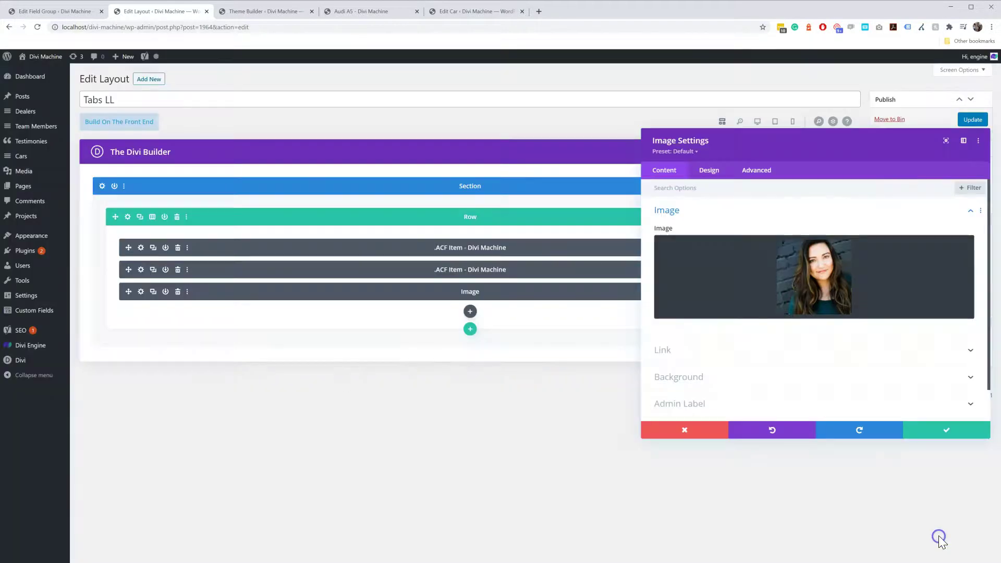
left_click(921, 426)
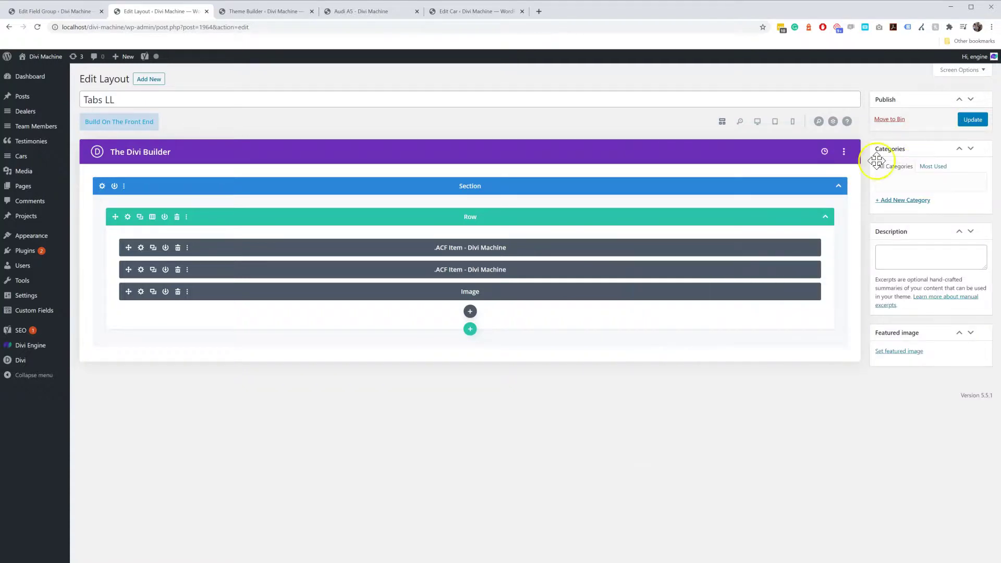
left_click_drag(664, 290, 661, 234)
left_click(971, 120)
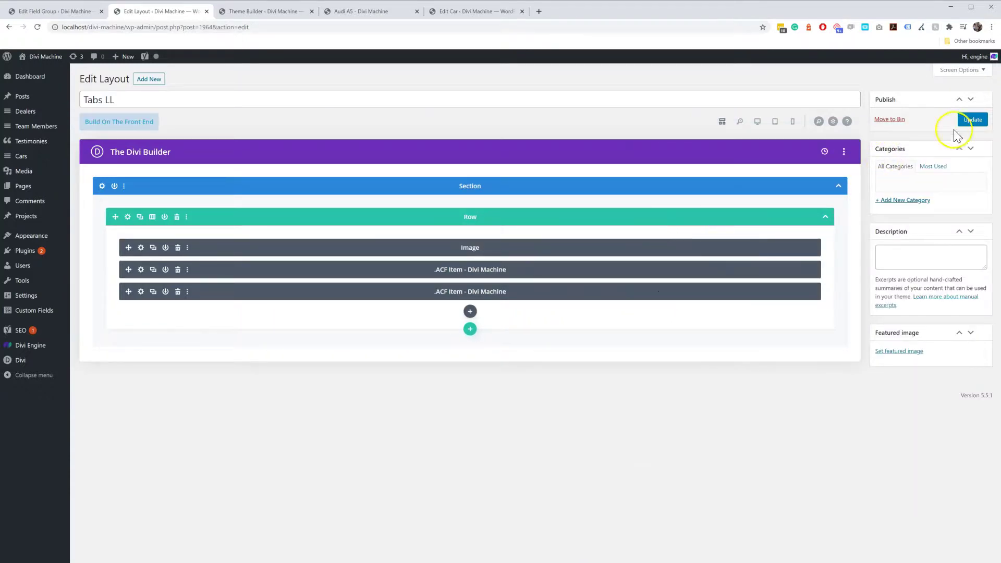
Reload the Audi A5 car page to load the updated repeater layout
left_click(458, 13)
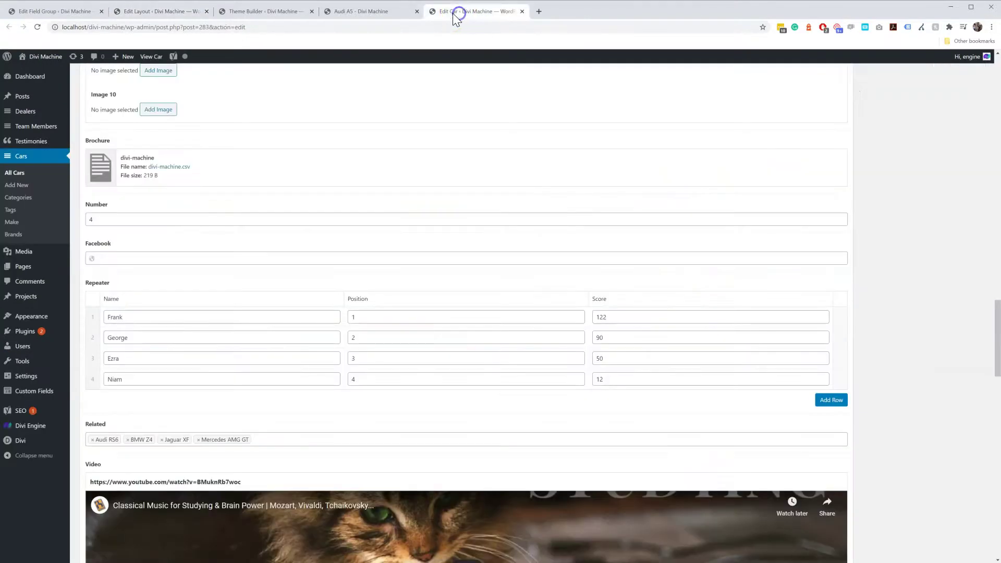
left_click(389, 11)
right_click(173, 211)
left_click(199, 233)
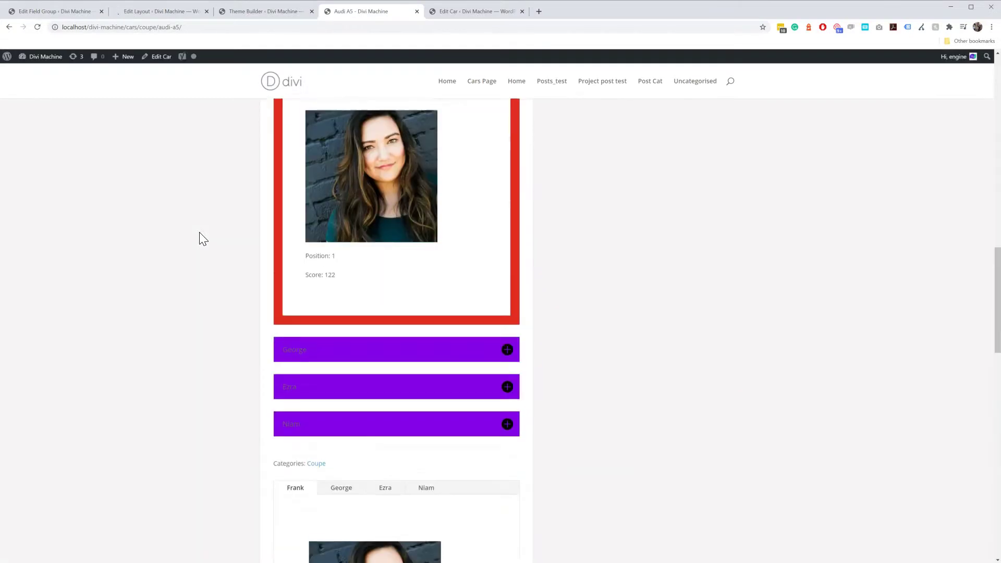
Check the portrait in the second and third accordion entries and second tab, then return to Theme Builder
scroll(302, 291, "up", 2)
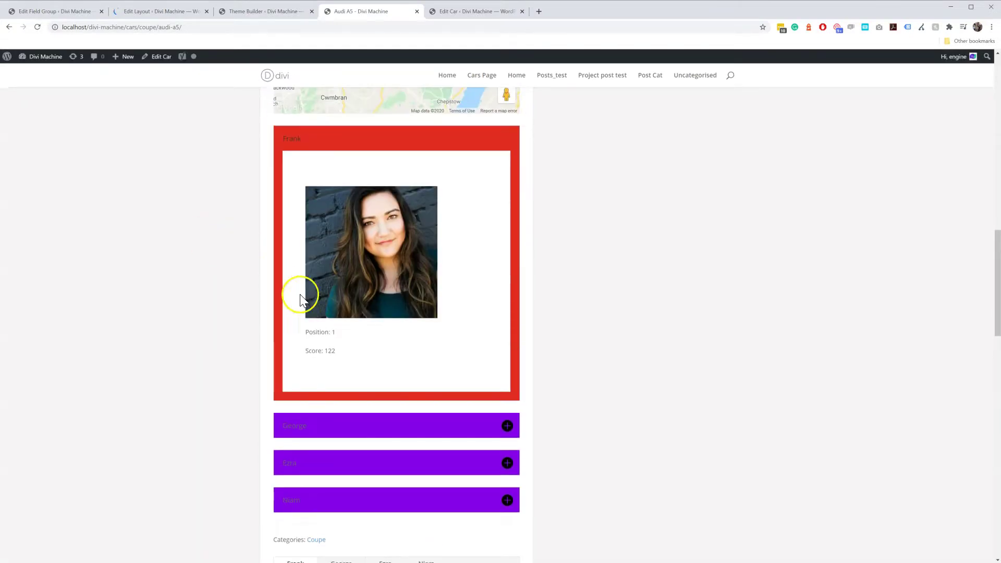
left_click(374, 431)
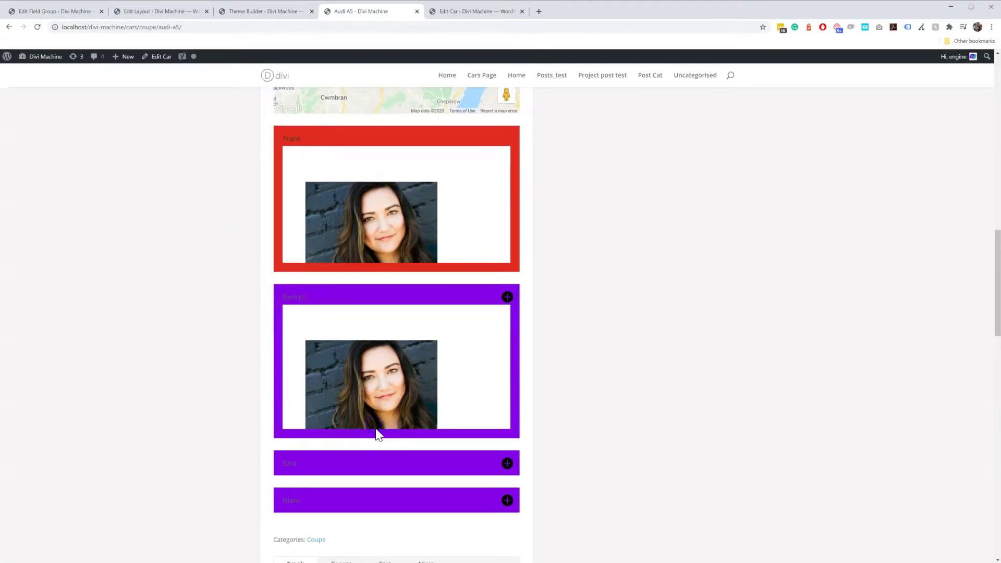
left_click(385, 464)
scroll(385, 464, "down", 5)
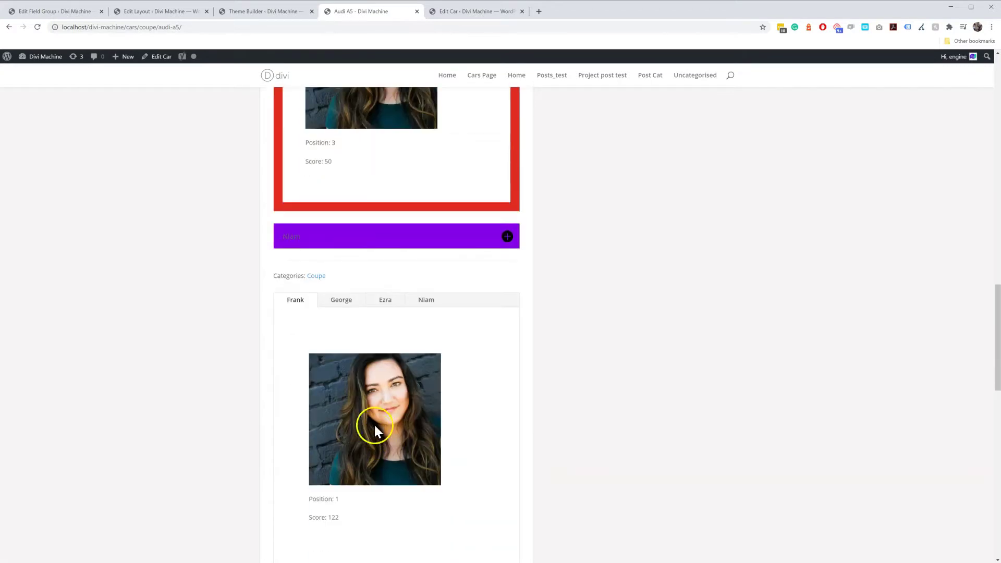
left_click(343, 307)
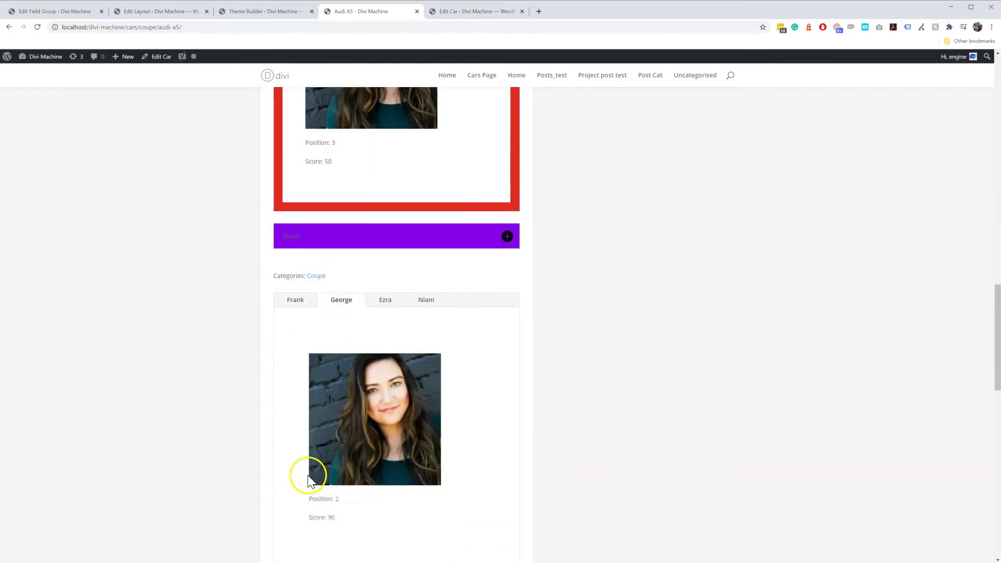
left_click(155, 13)
left_click(294, 12)
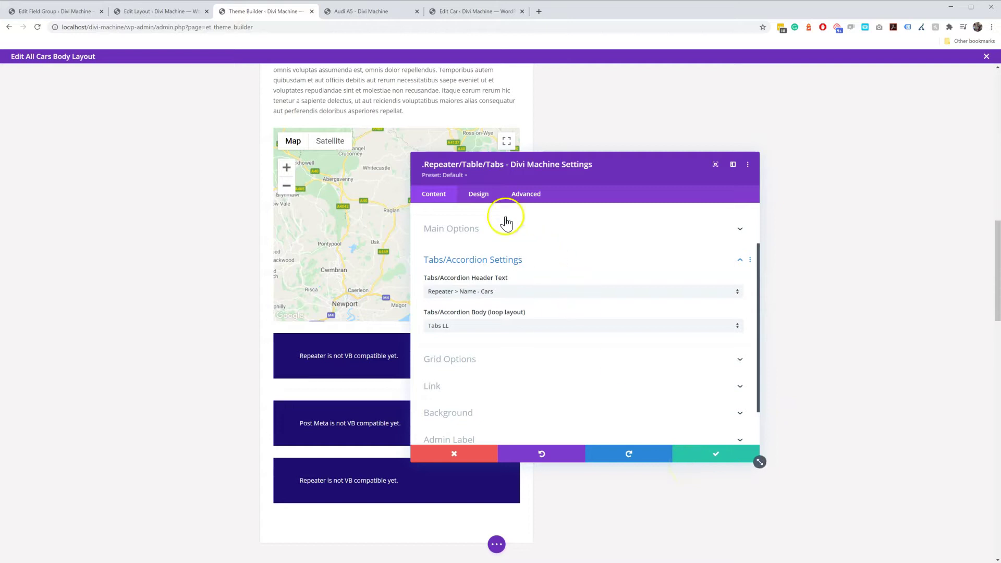
Browse the repeater module's Design options, including tab and accordion title text styling
left_click(478, 194)
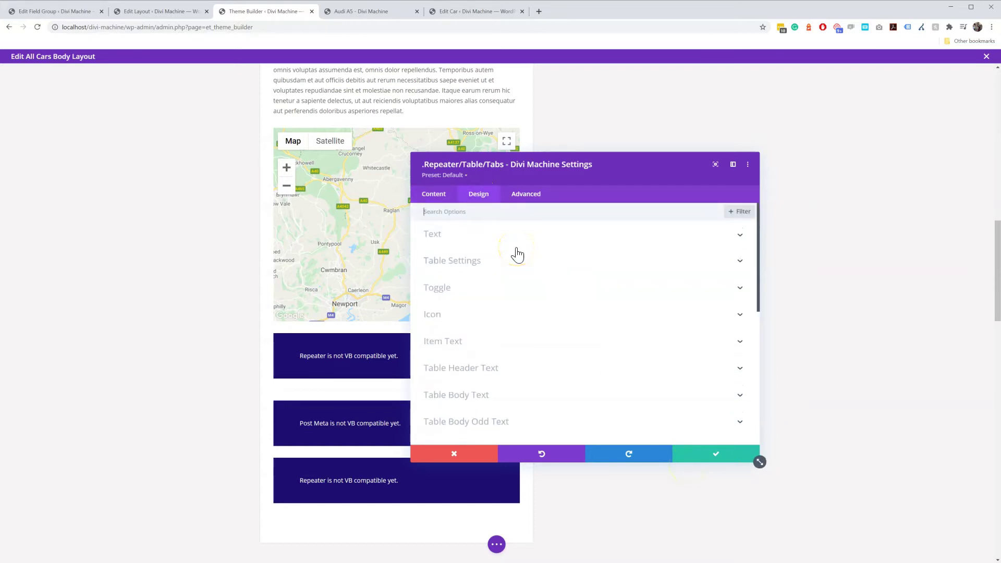
scroll(489, 269, "down", 5)
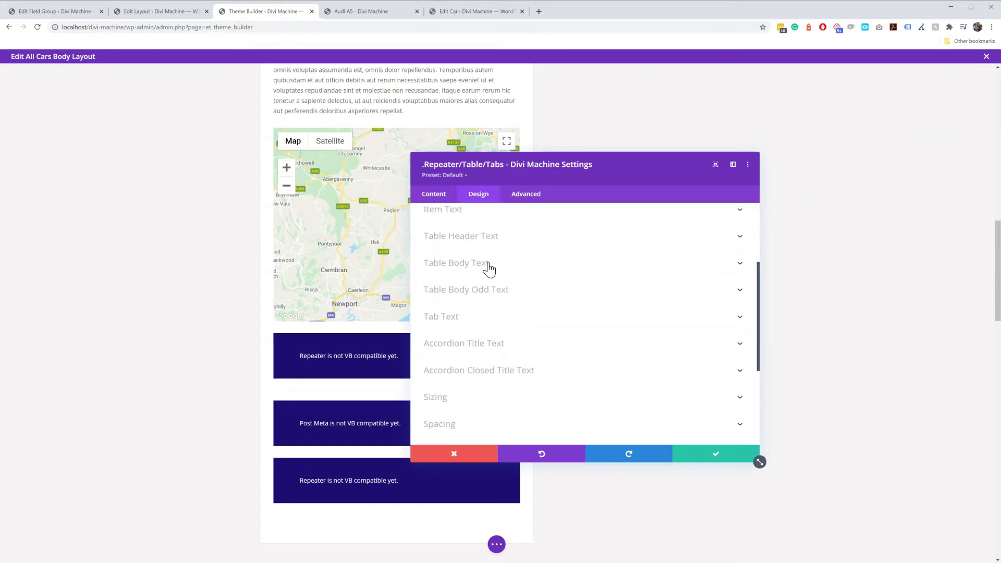